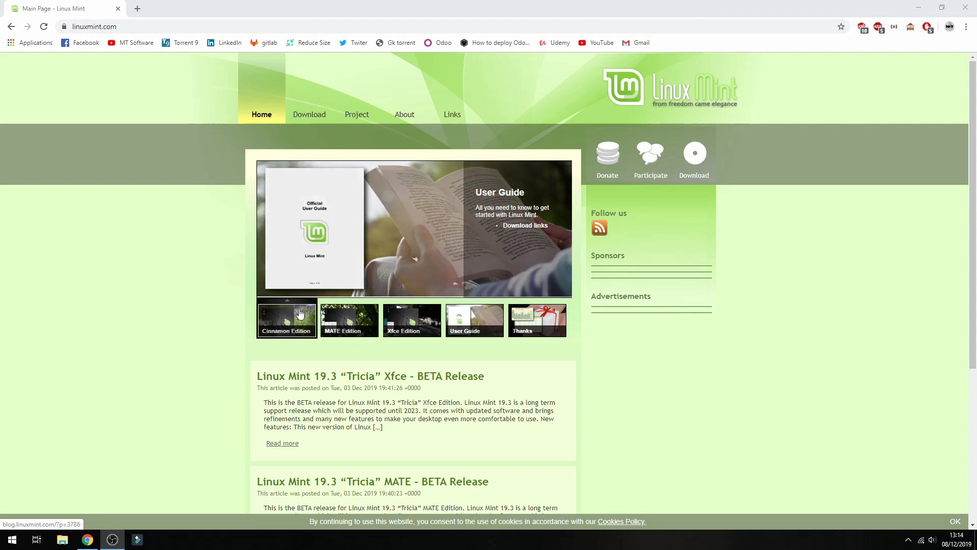
Reload the Linux Mint website from the address bar.
click(100, 28)
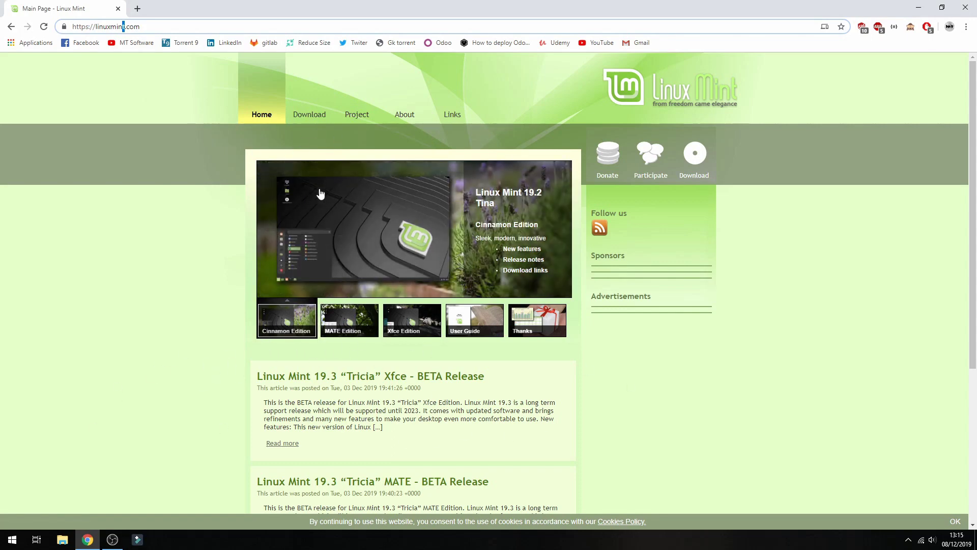
mouse_move(310, 113)
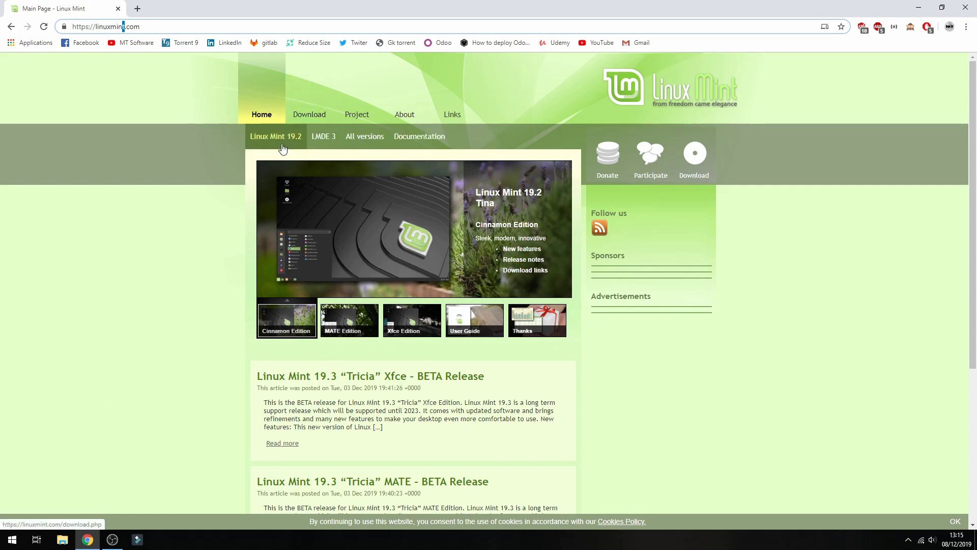
scroll(218, 356, down, 2)
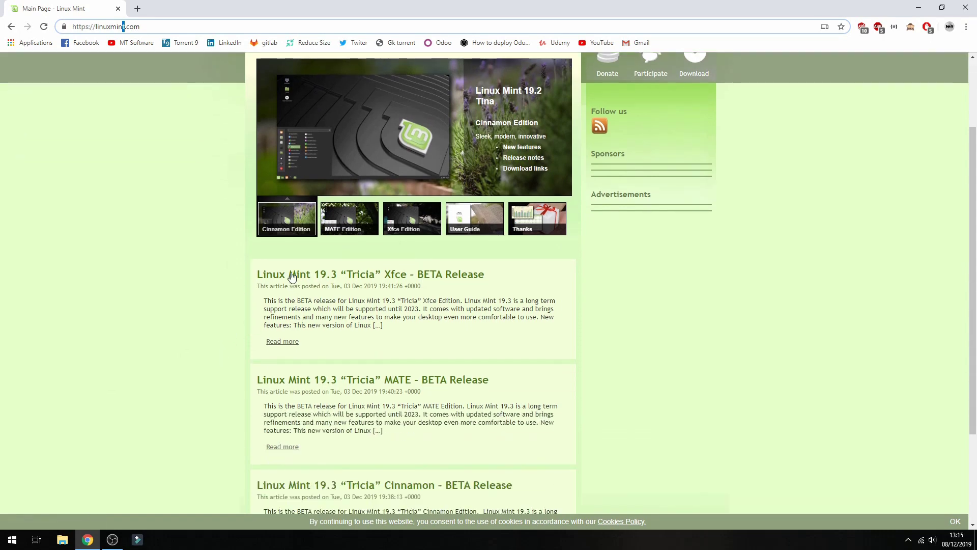
key(Return)
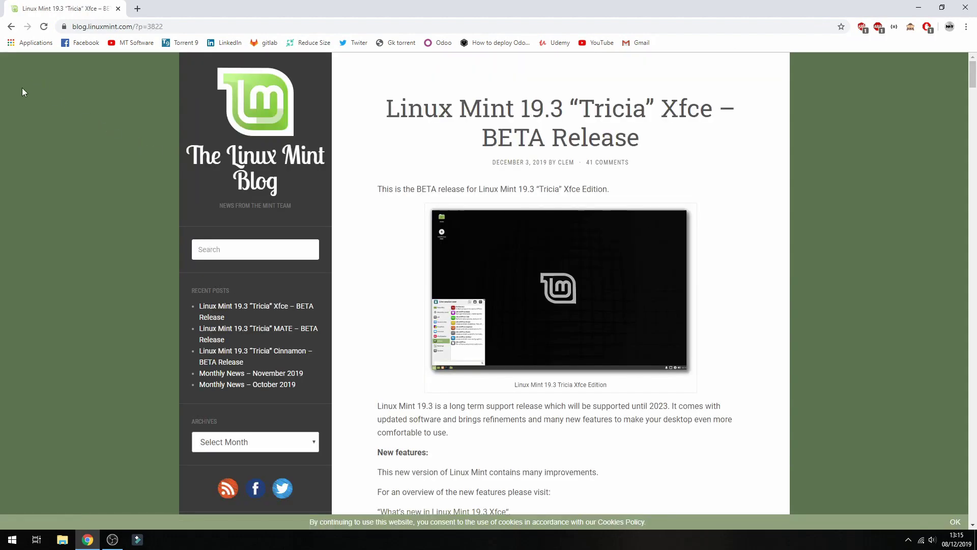
Scroll through the home page and open the page listing all Linux Mint releases.
scroll(511, 227, down, 9)
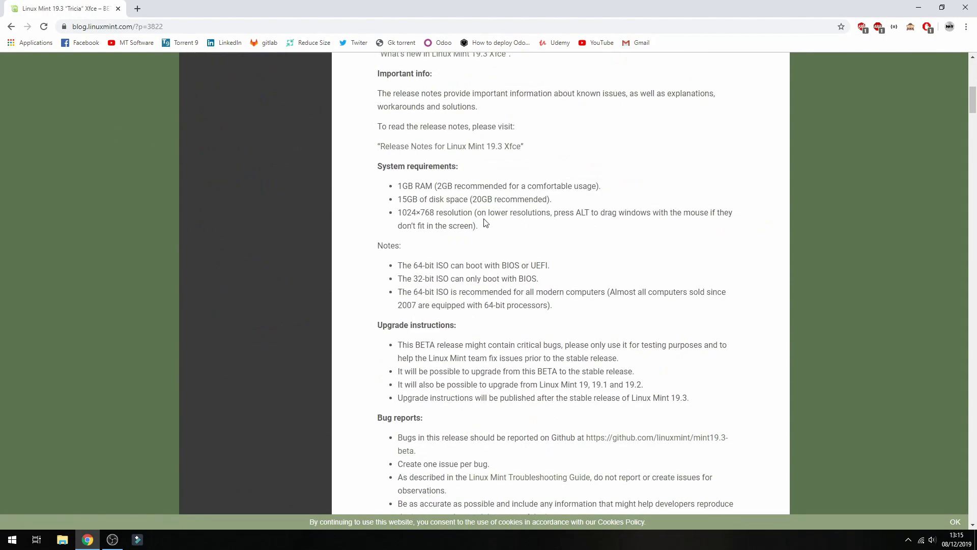
scroll(484, 223, down, 11)
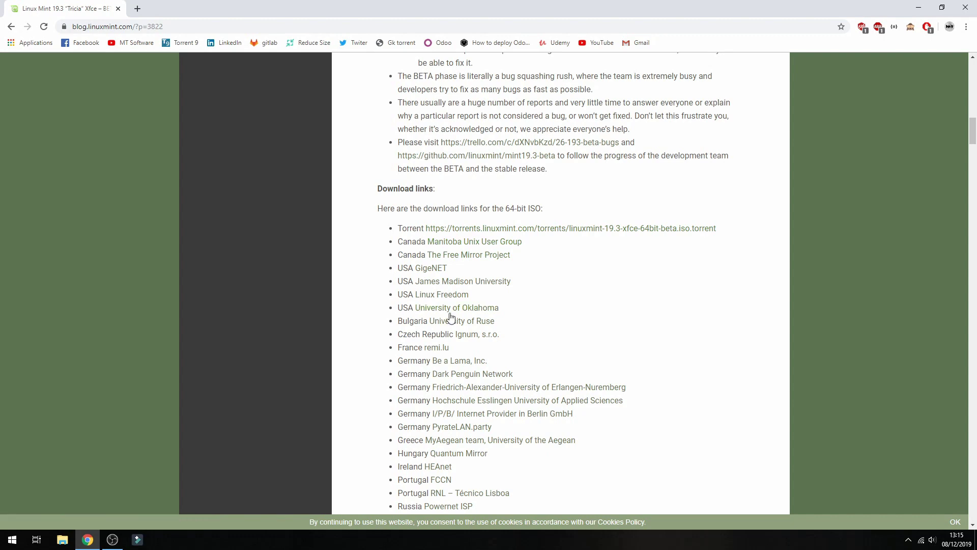
scroll(450, 320, down, 1)
scroll(448, 369, down, 5)
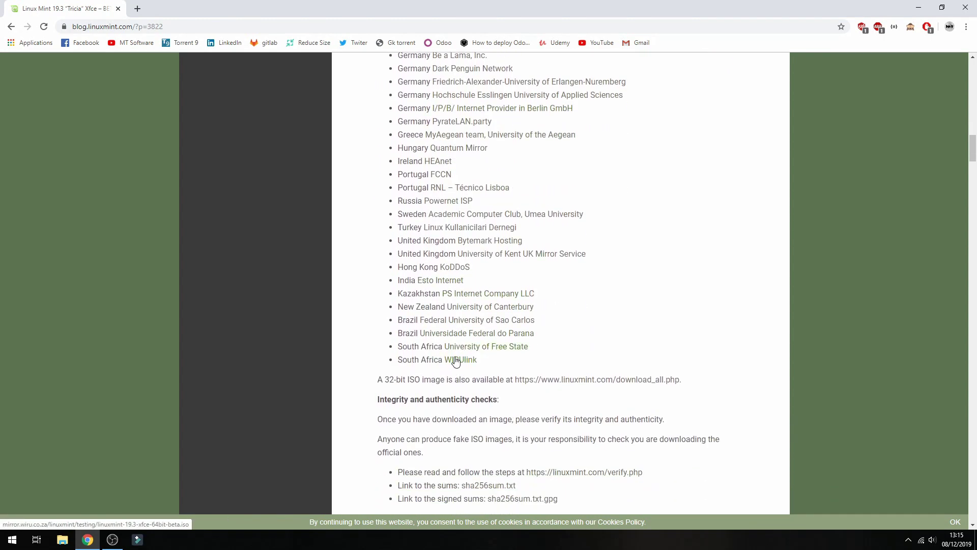
scroll(456, 407, up, 4)
scroll(456, 357, up, 2)
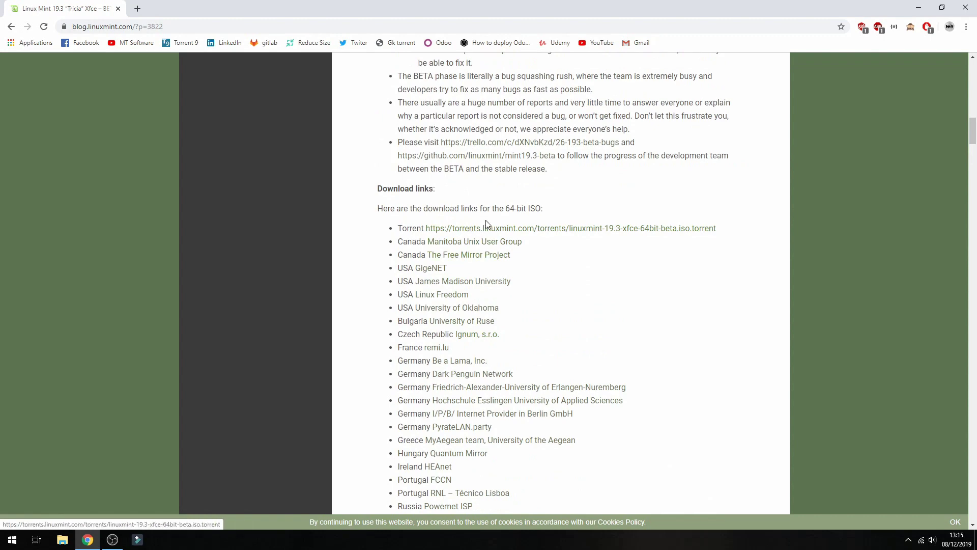
scroll(473, 308, down, 11)
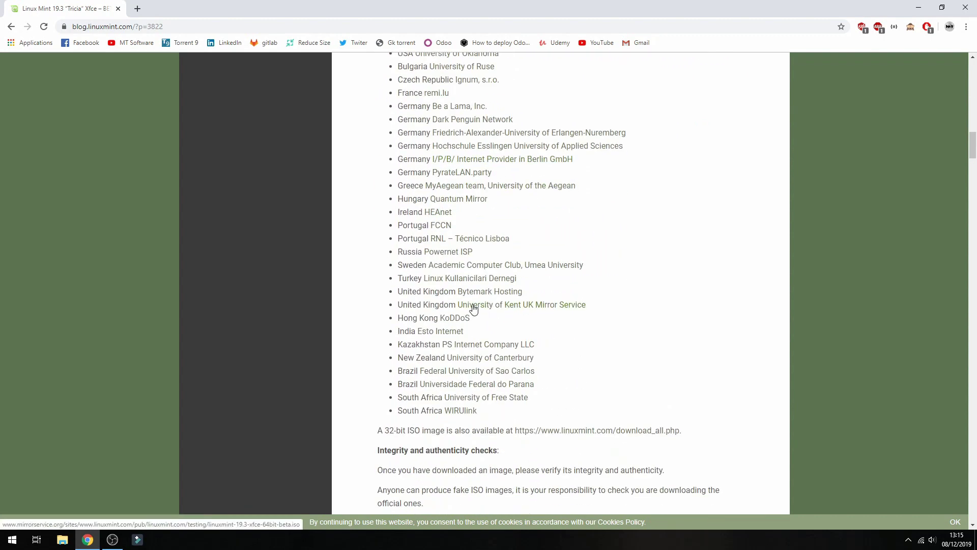
scroll(474, 309, down, 4)
scroll(477, 309, up, 9)
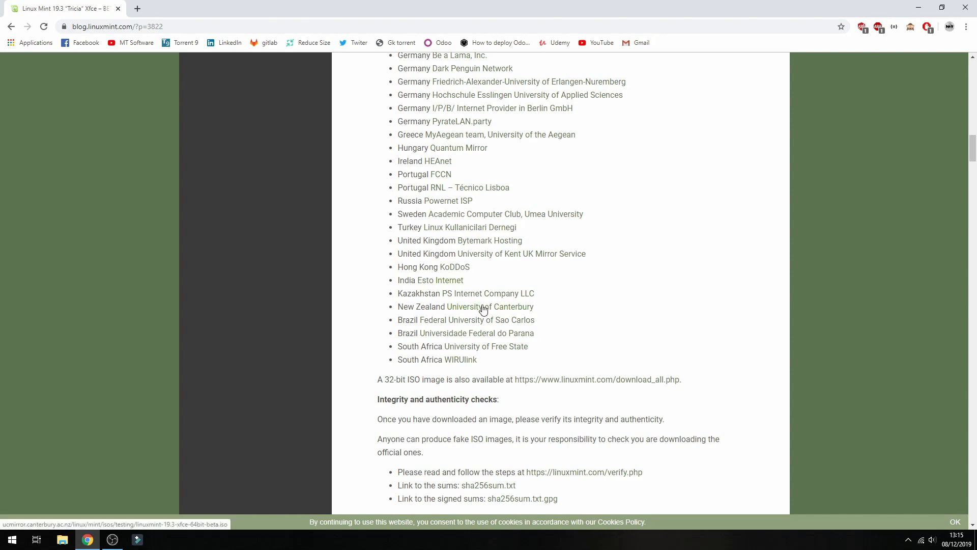
scroll(484, 309, up, 3)
scroll(478, 293, down, 3)
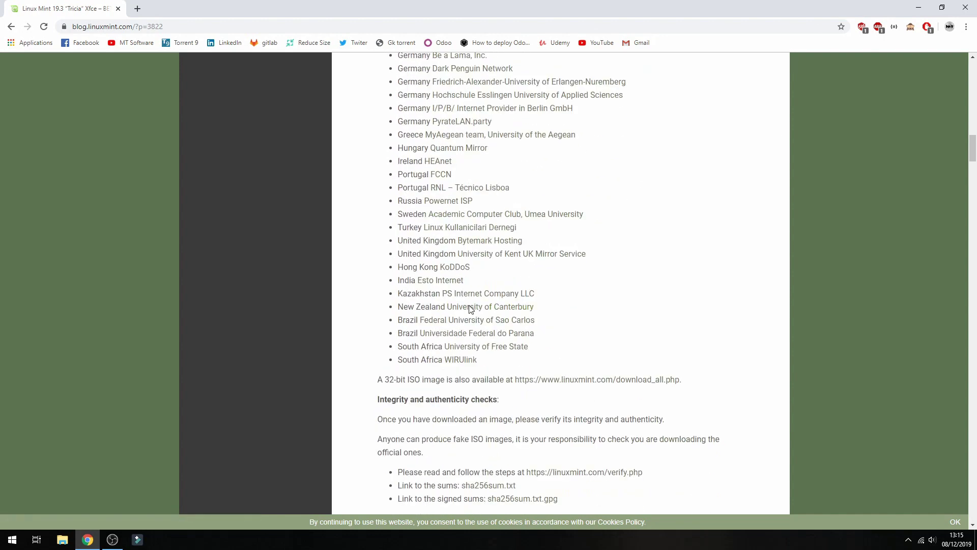
scroll(472, 309, down, 3)
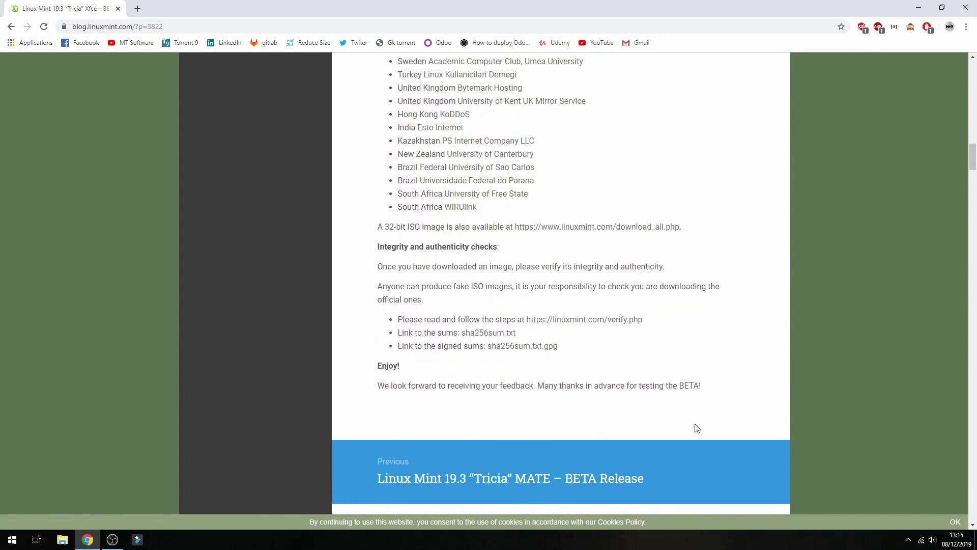
scroll(388, 328, up, 4)
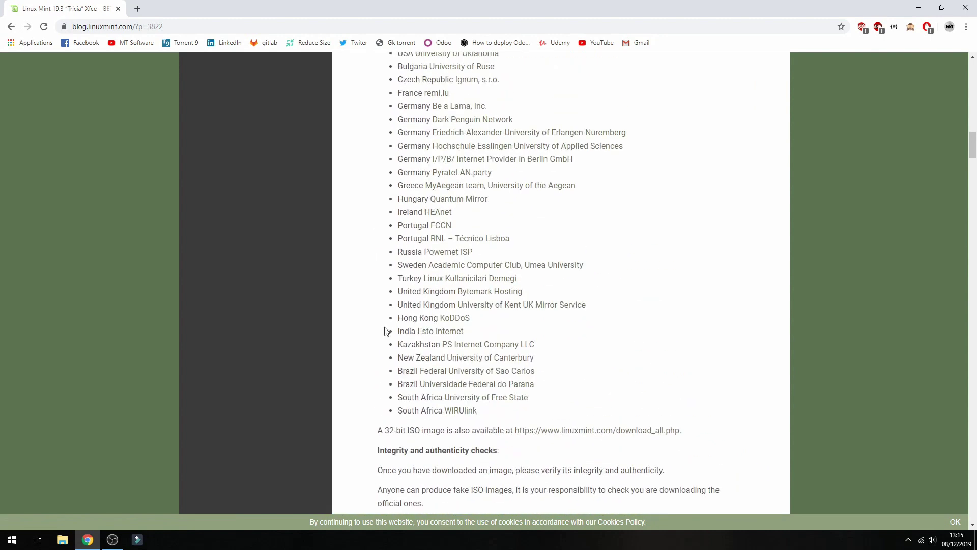
click(572, 431)
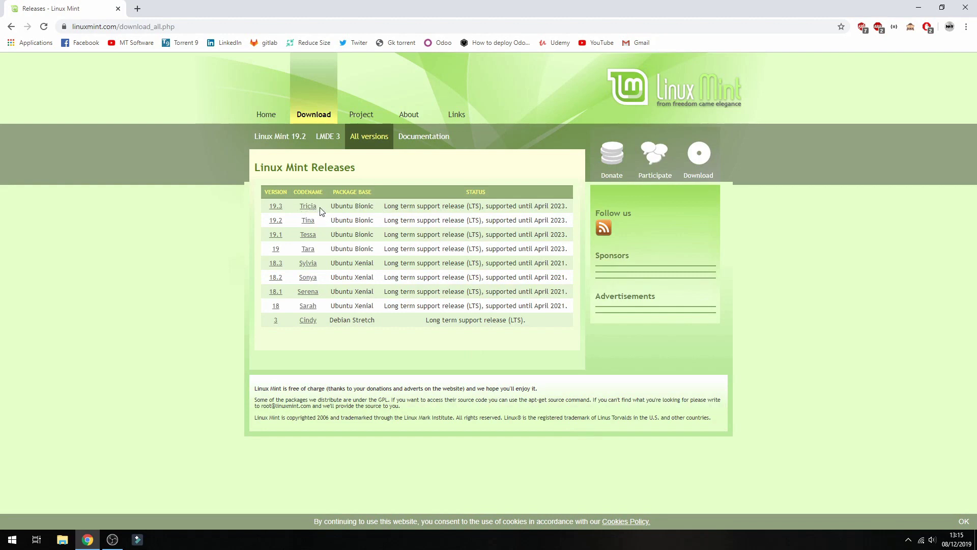
Pick the 19.3 MATE BETA (64-bit) edition and start its ISO download from the remi.lu mirror.
click(276, 208)
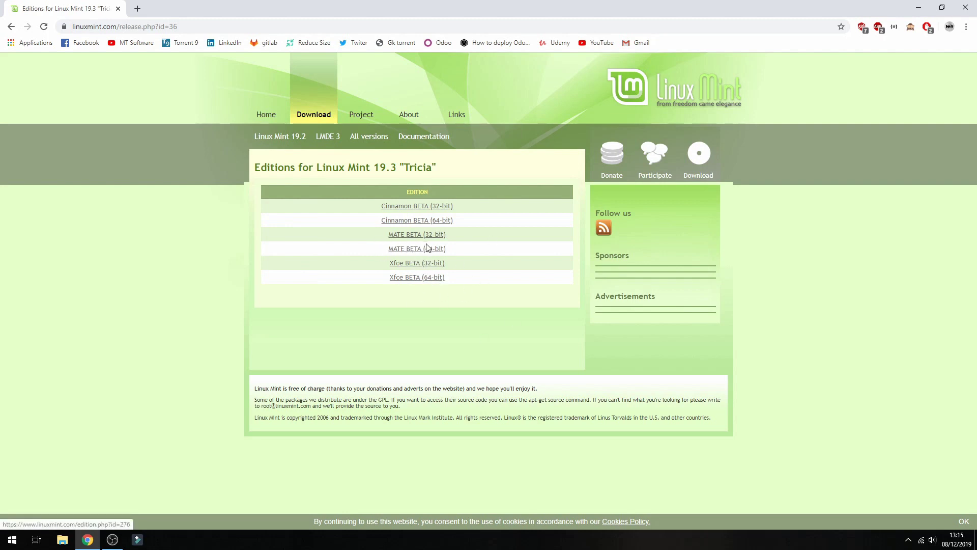
click(413, 250)
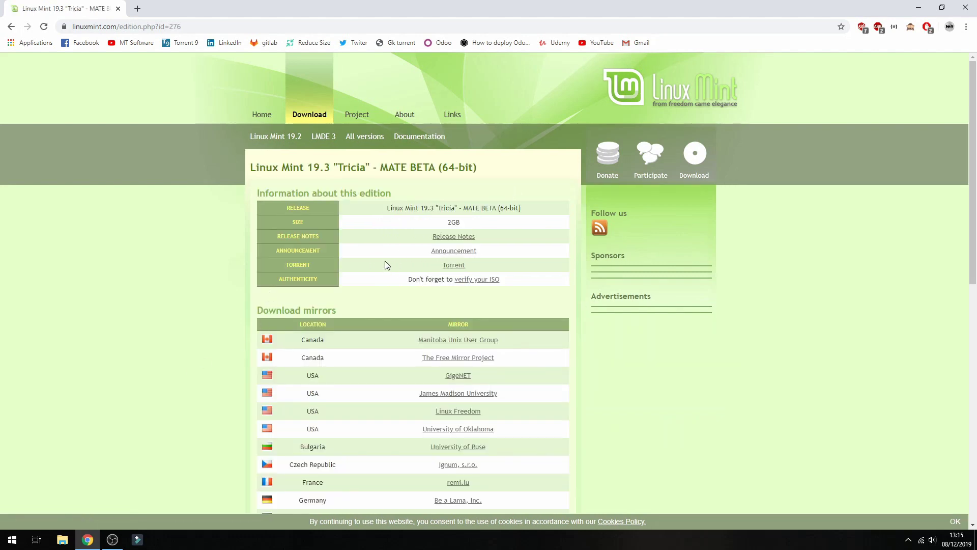
scroll(385, 265, down, 3)
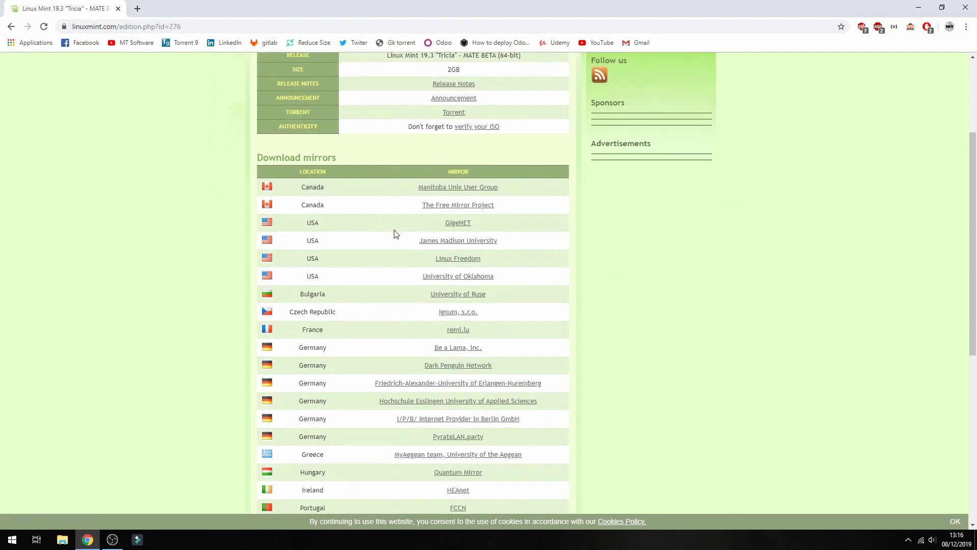
scroll(328, 229, down, 5)
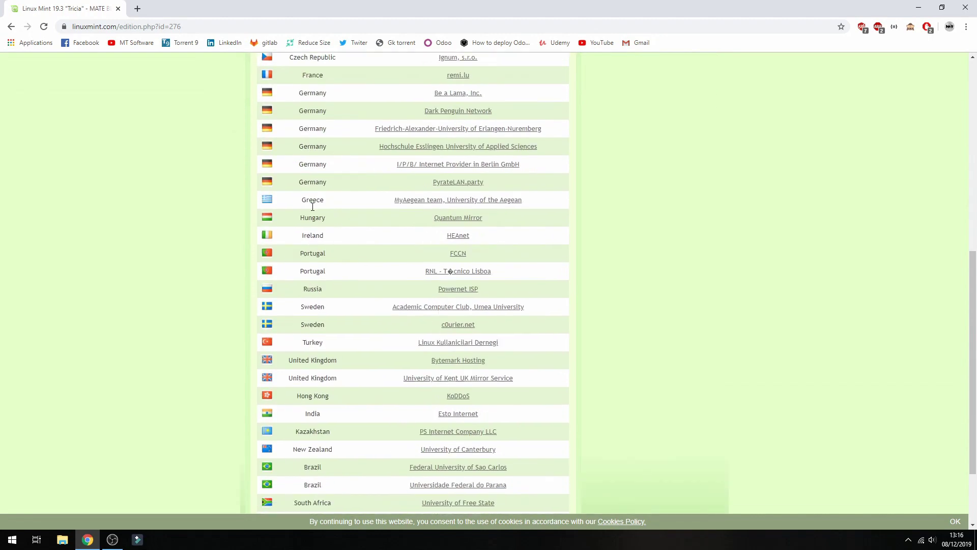
scroll(313, 206, down, 2)
scroll(331, 229, up, 5)
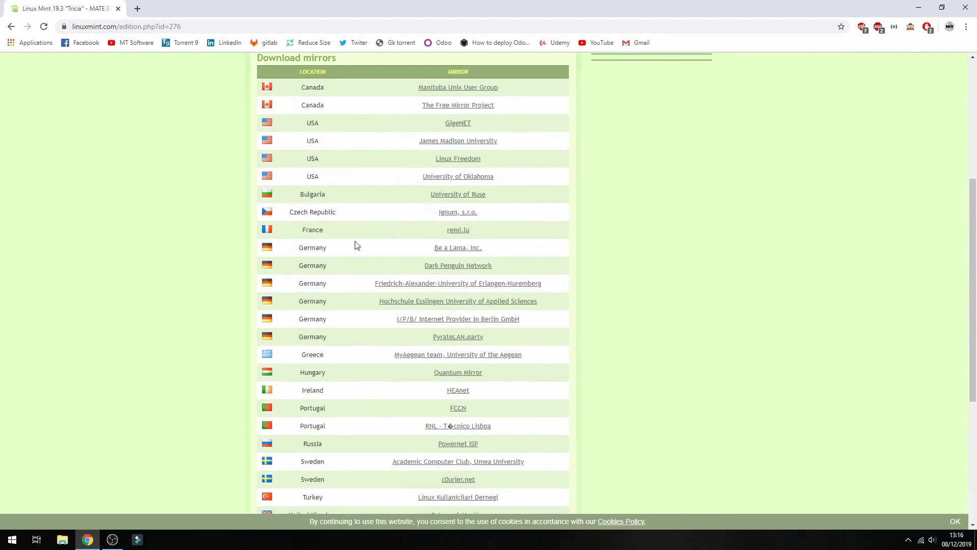
click(458, 230)
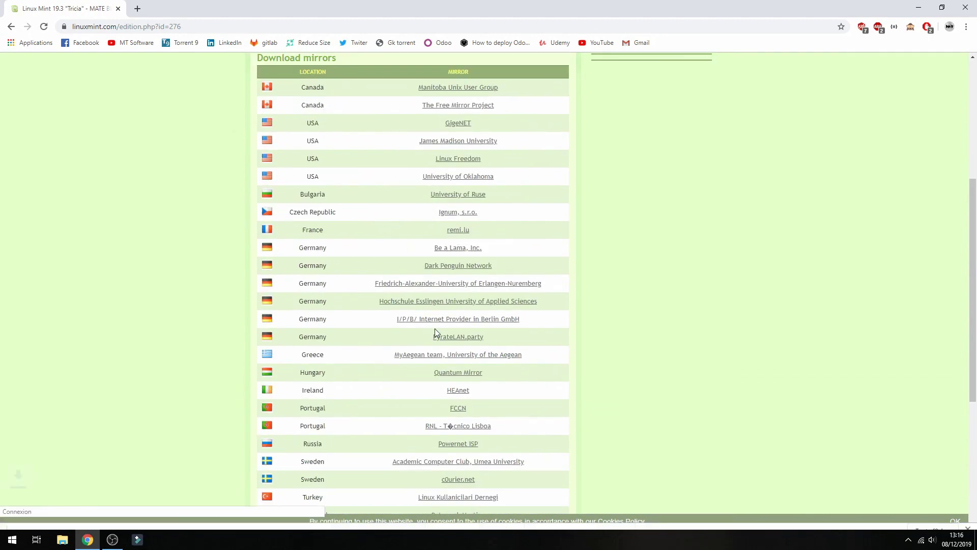
scroll(216, 383, up, 4)
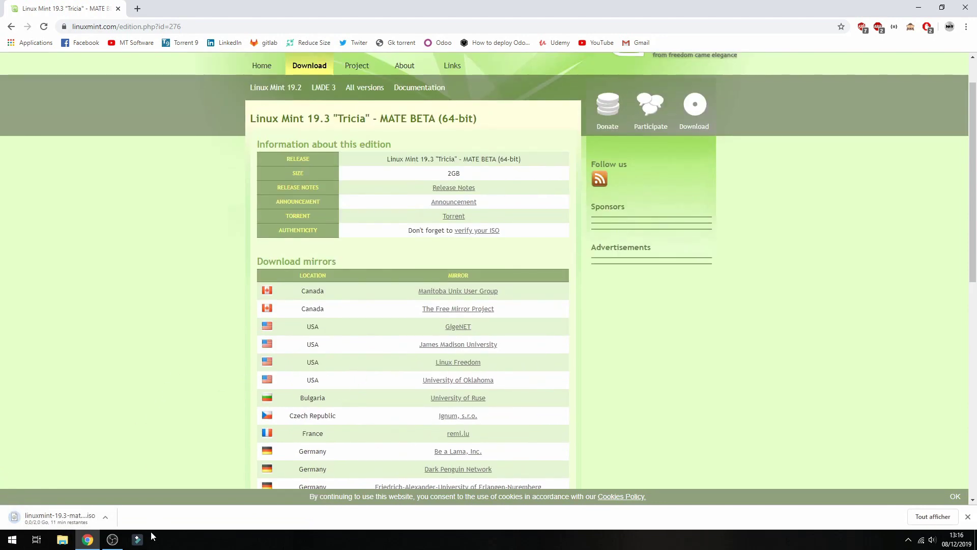
Cancel the running ISO download and close the downloads bar.
click(109, 514)
click(125, 500)
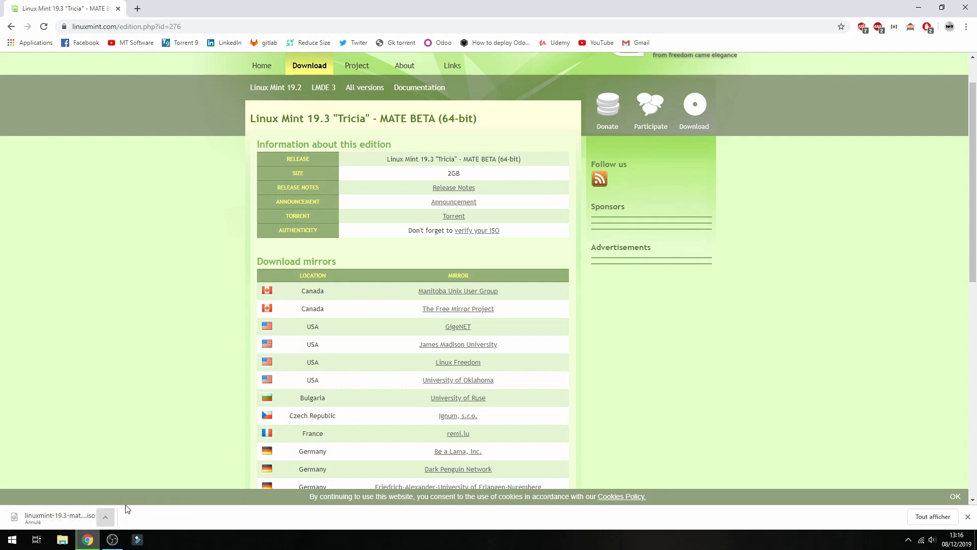
click(968, 516)
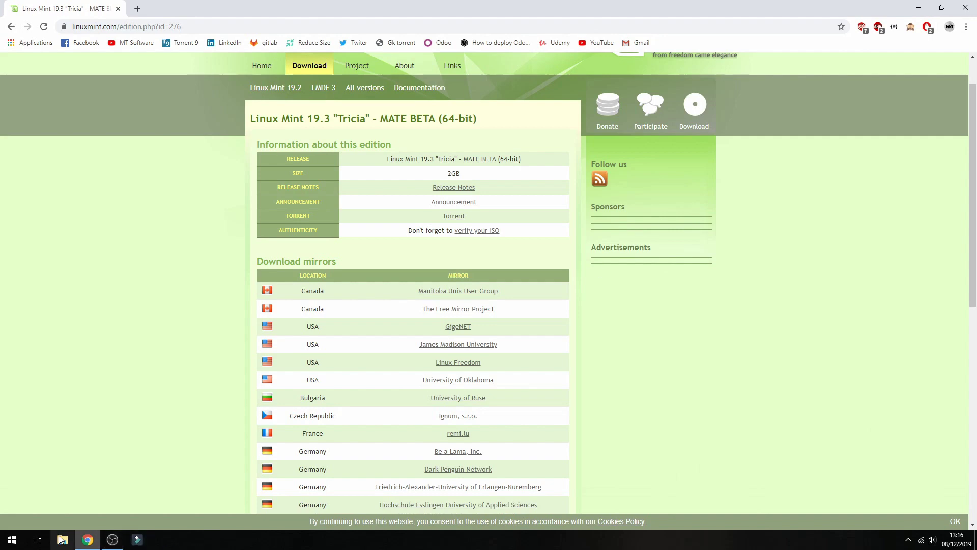
Search 'ora' in the Start menu and launch Oracle VM VirtualBox.
click(12, 540)
text(ora)
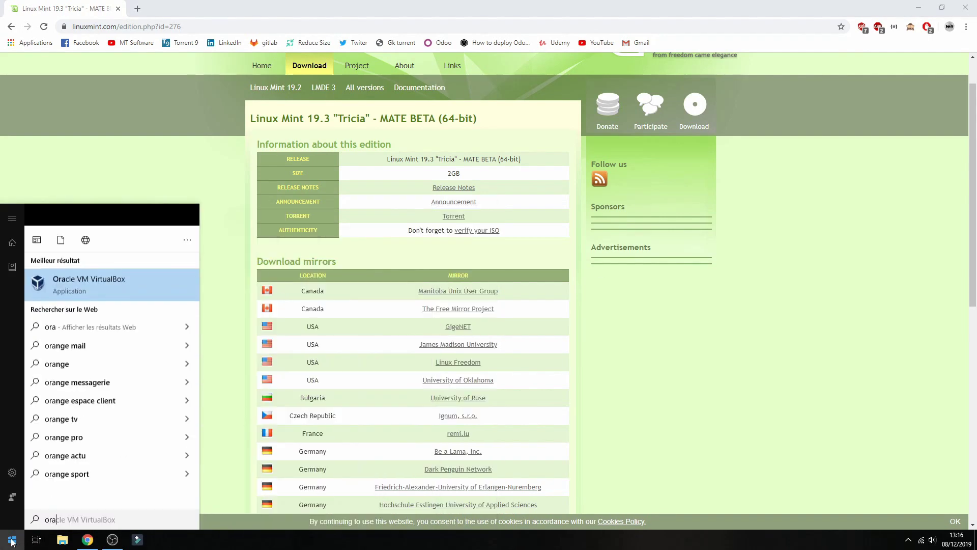
click(87, 266)
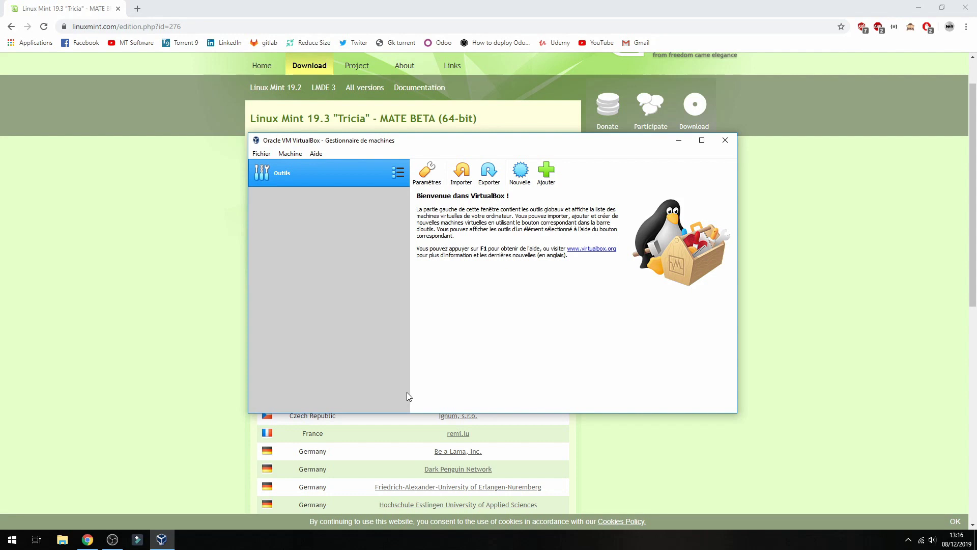
Start a new virtual machine named 'Linux Mint' and raise its memory size.
click(261, 154)
mouse_move(291, 154)
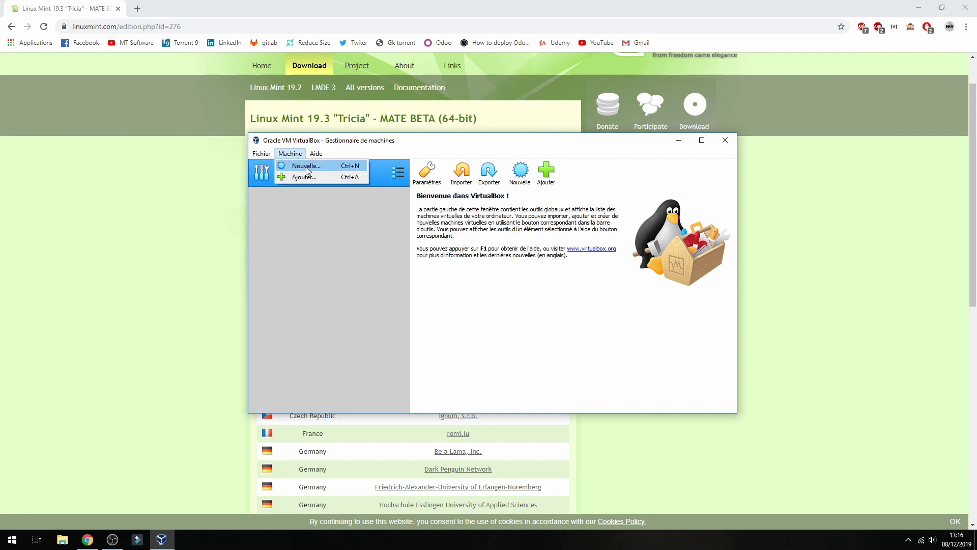
click(305, 168)
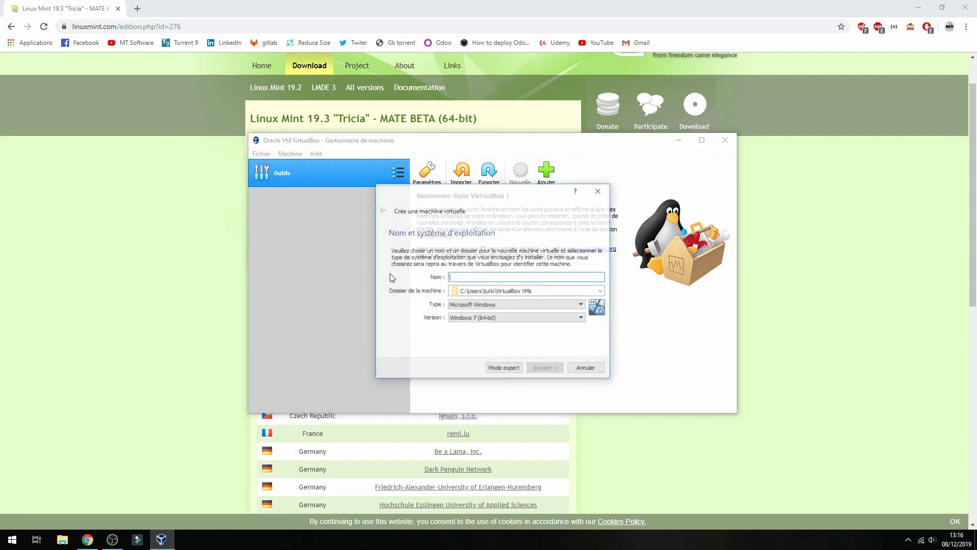
text(Linux )
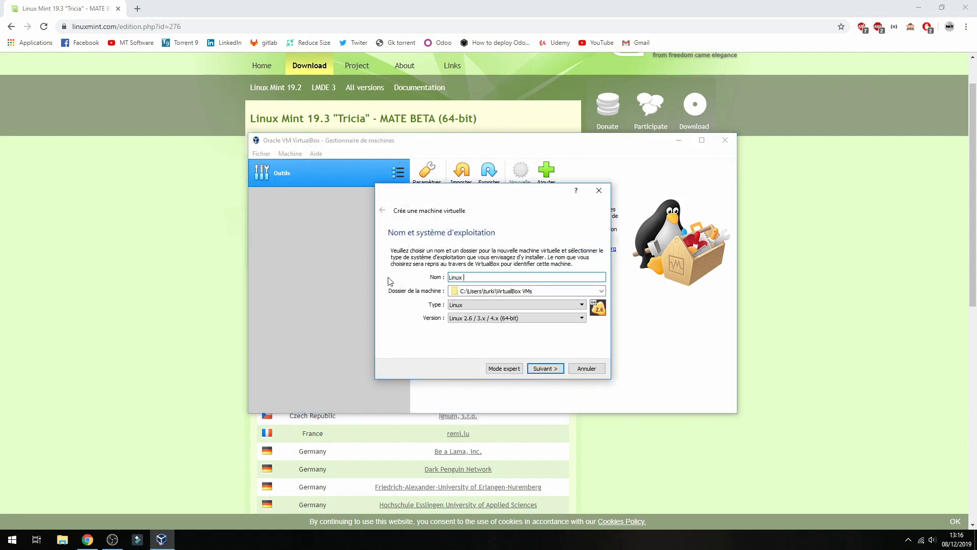
text(Mint 19.3)
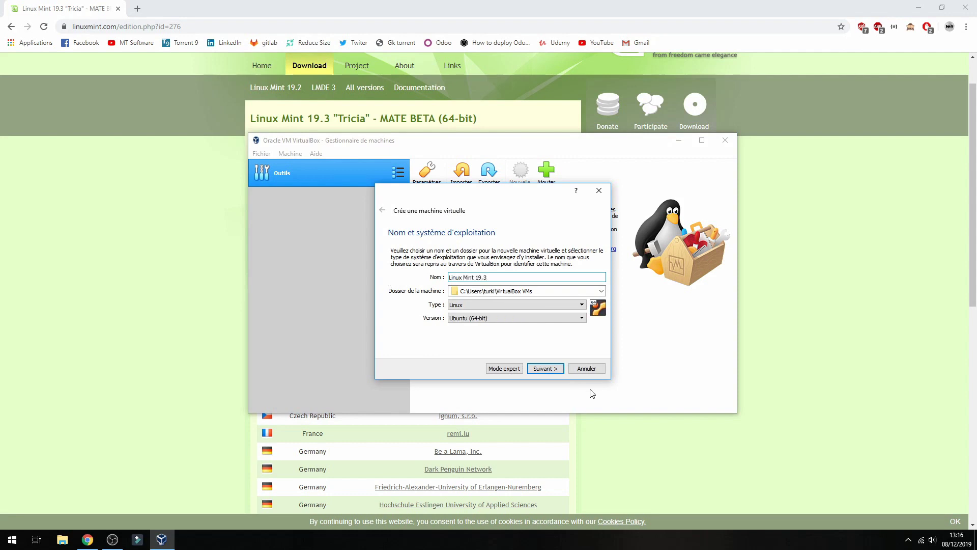
click(546, 369)
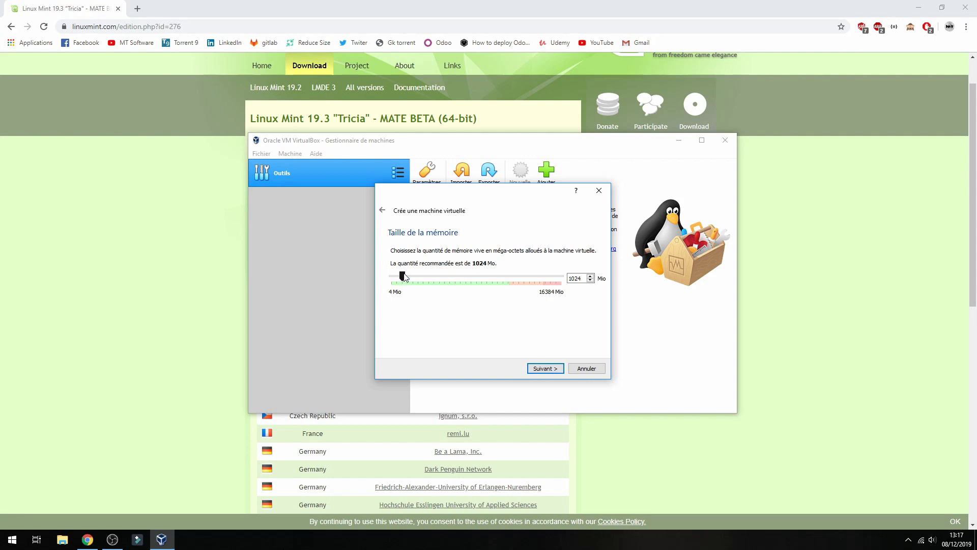
drag(399, 277, 439, 277)
click(546, 368)
Create a dynamically allocated virtual hard disk of 48,81 Gio with the default file type.
click(546, 370)
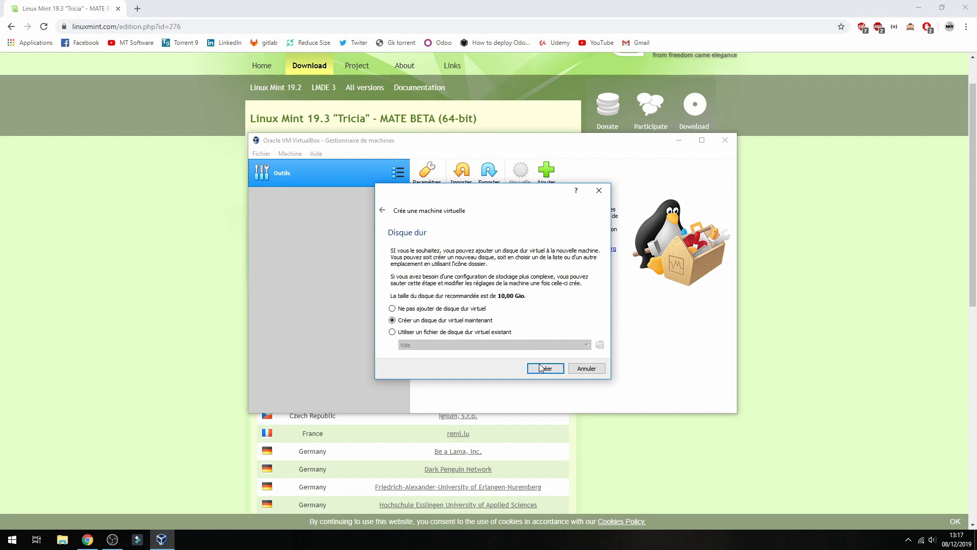
click(557, 383)
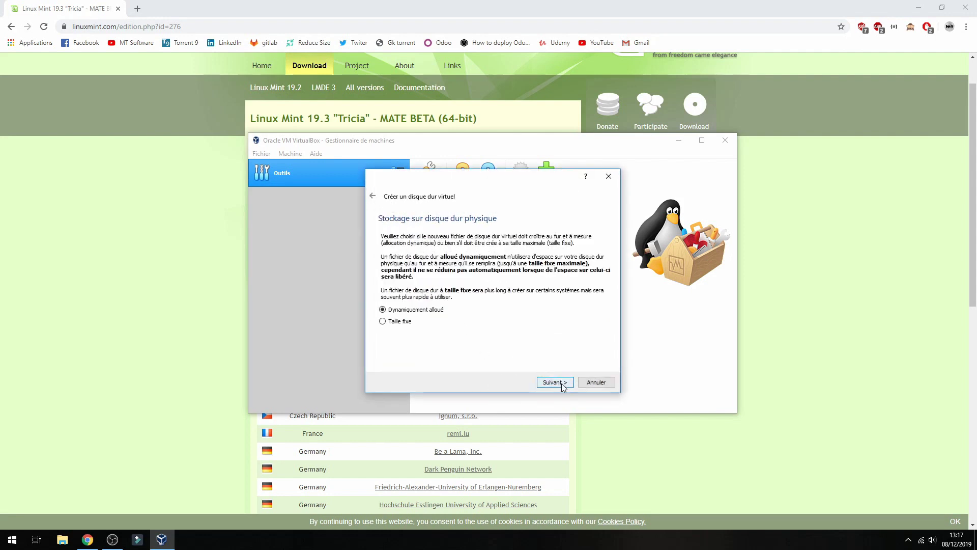
click(557, 383)
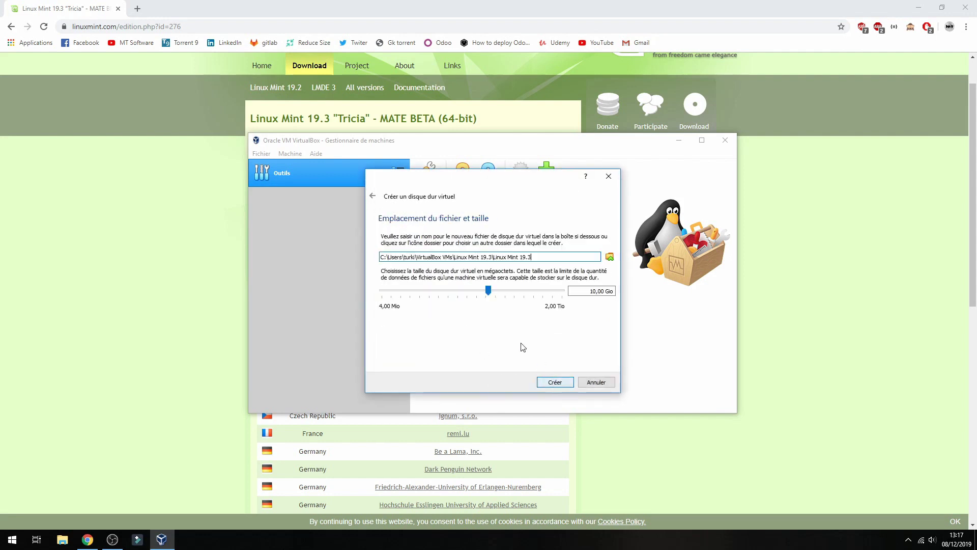
drag(489, 290, 511, 292)
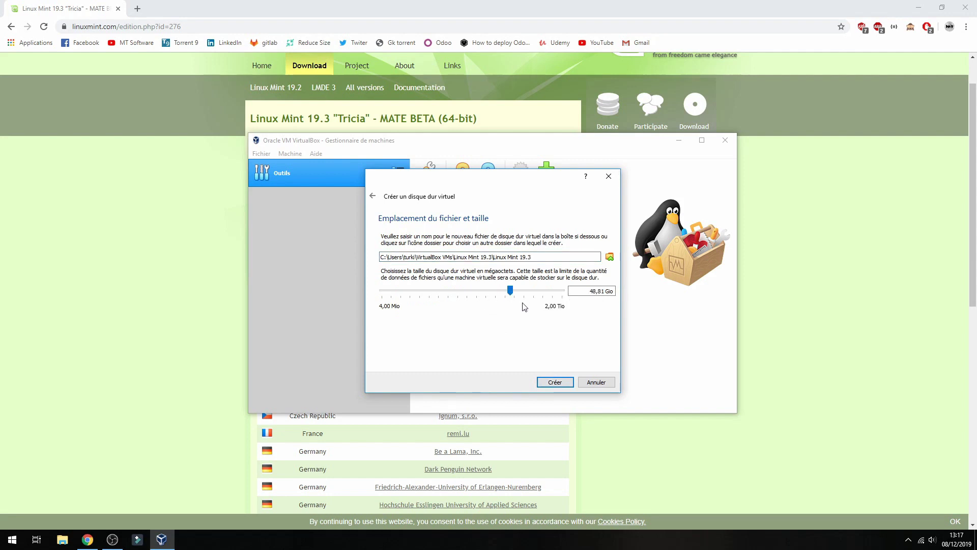
click(557, 382)
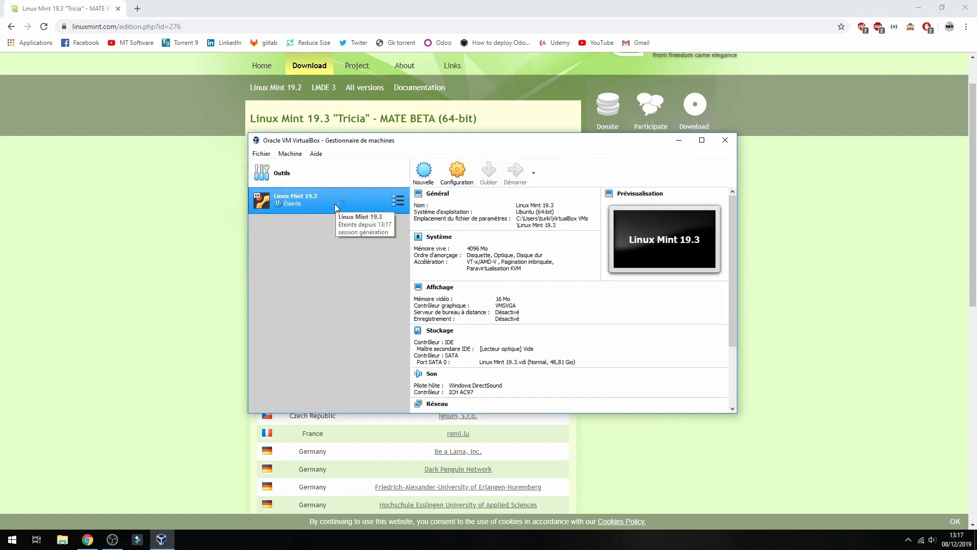
Start the VM from linuxmint-19.3-xfce-64bit-beta.iso in Downloads and dismiss the keyboard-capture notice.
double_click(334, 203)
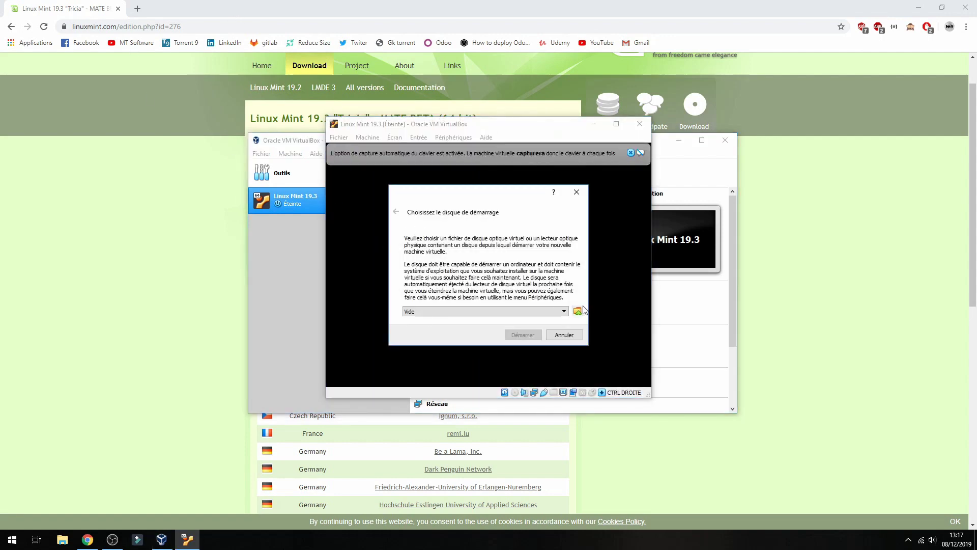
click(578, 311)
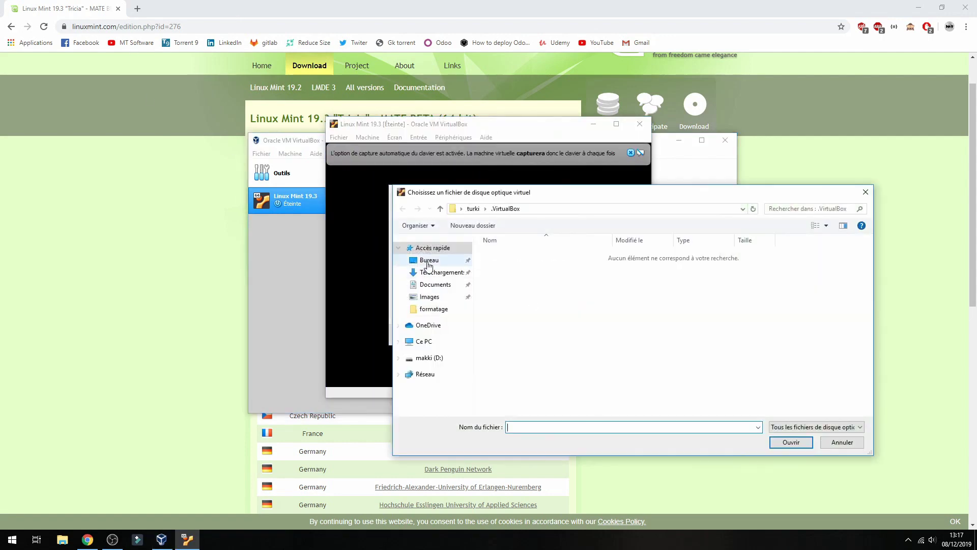
click(440, 272)
click(500, 257)
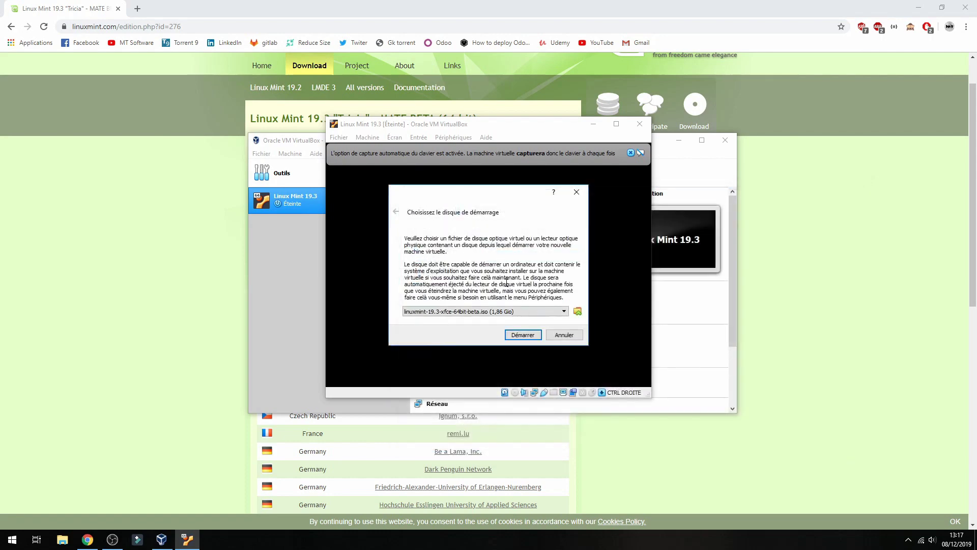
click(522, 334)
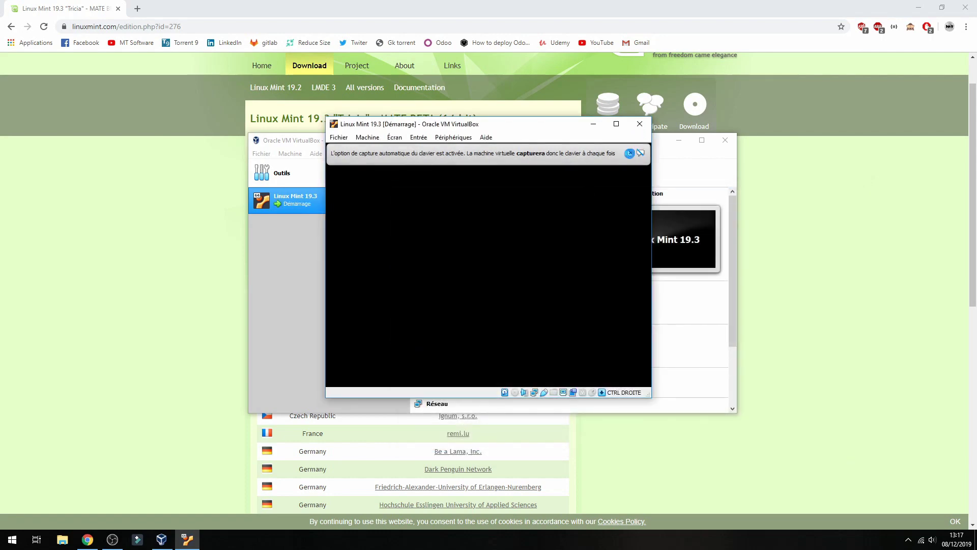
click(629, 153)
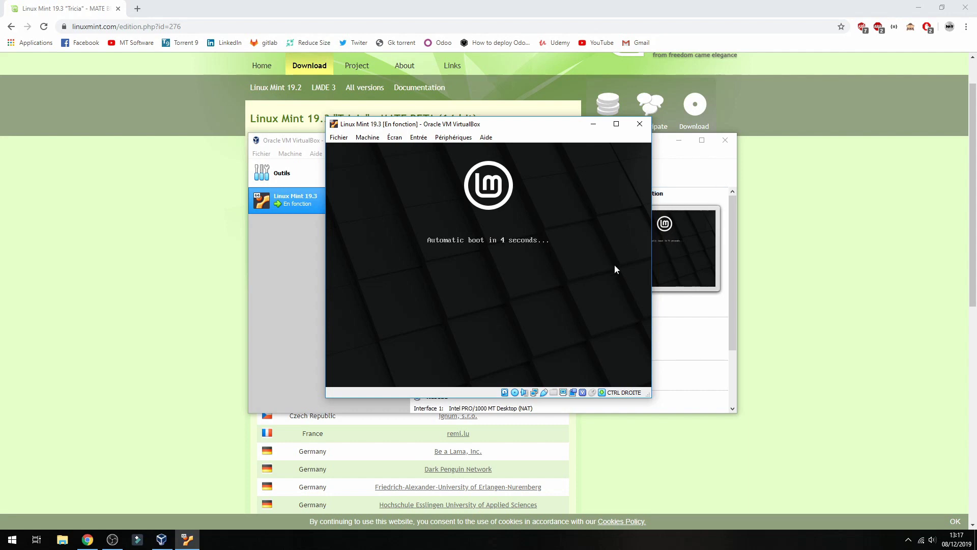
Maximize the VM window and dismiss the mouse-integration notice.
click(616, 123)
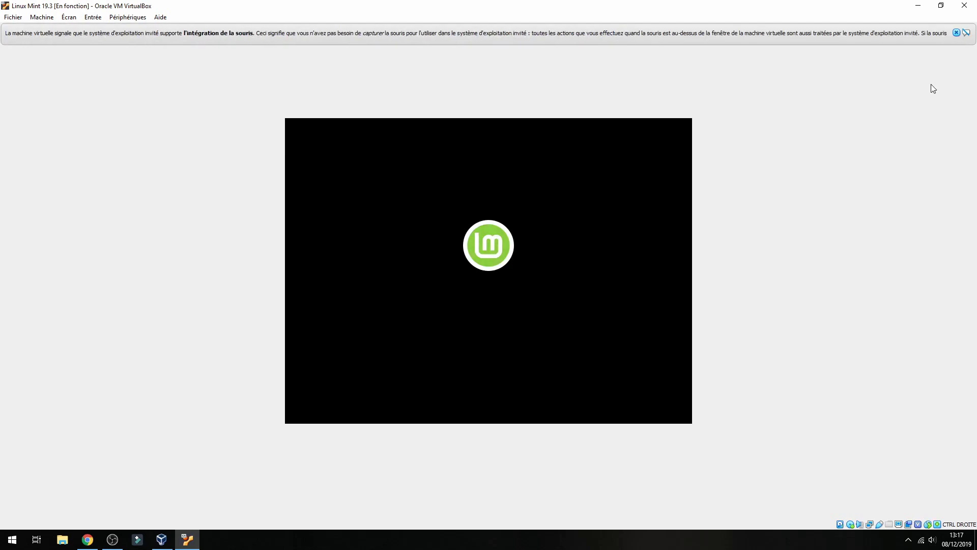
mouse_move(951, 32)
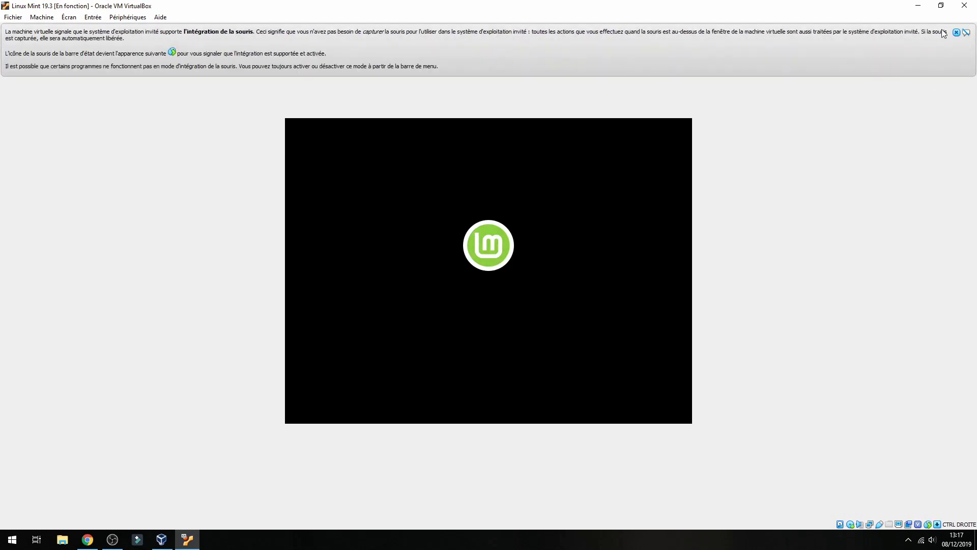
click(957, 32)
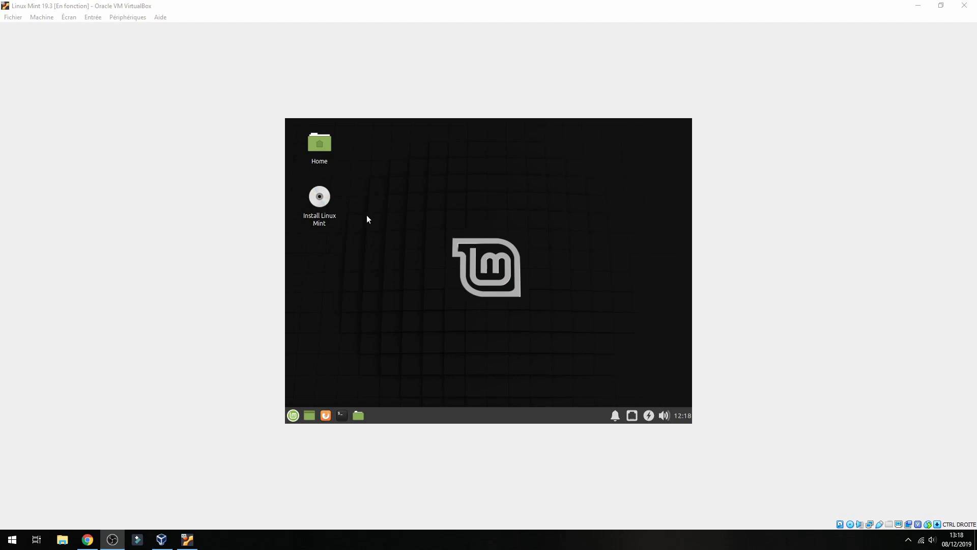
Launch the installer, keep English, choose the French (AZERTY) keyboard, and skip third-party software.
double_click(319, 199)
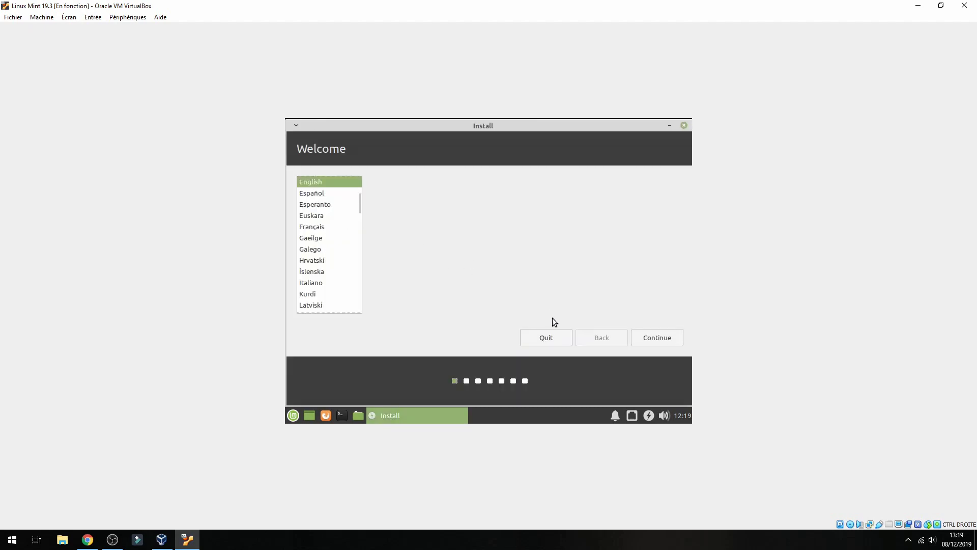
click(660, 340)
click(325, 265)
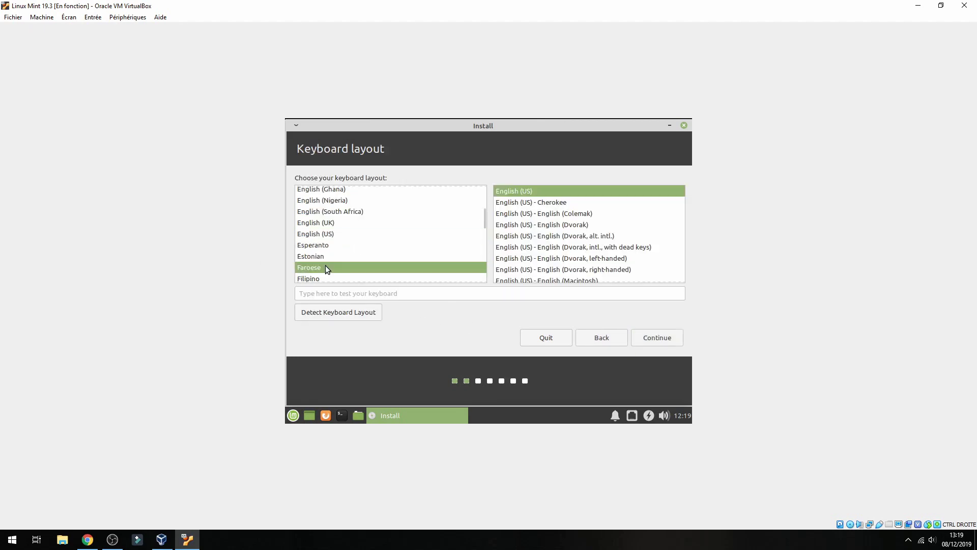
click(322, 262)
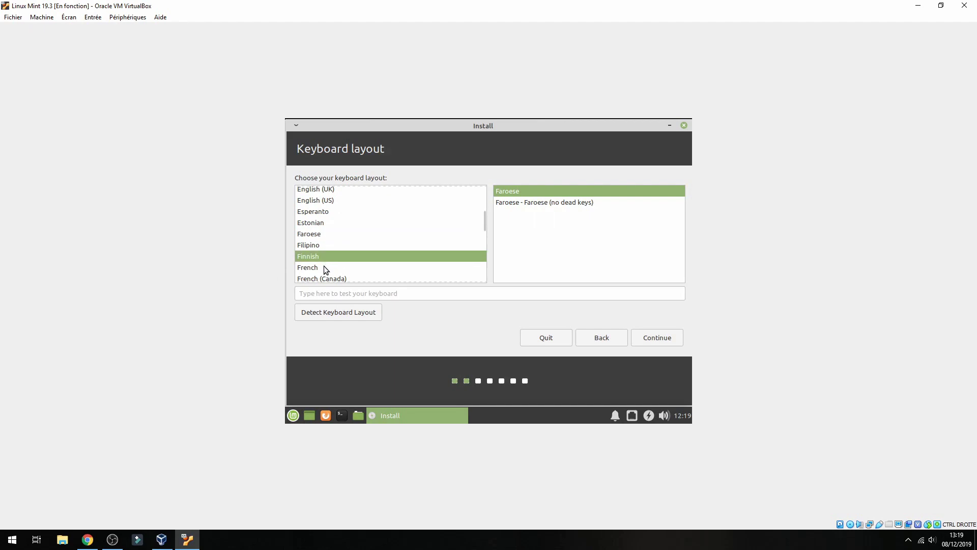
click(324, 265)
click(549, 203)
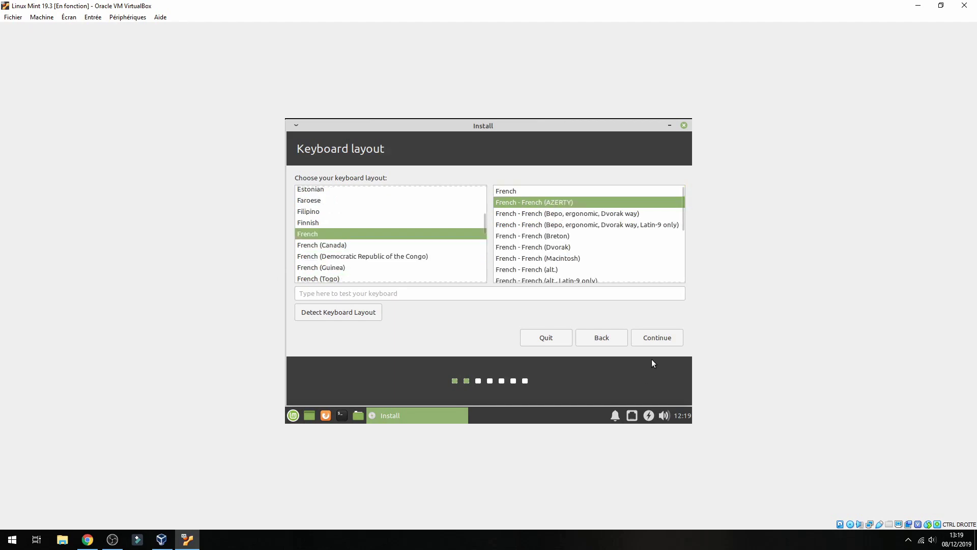
click(660, 338)
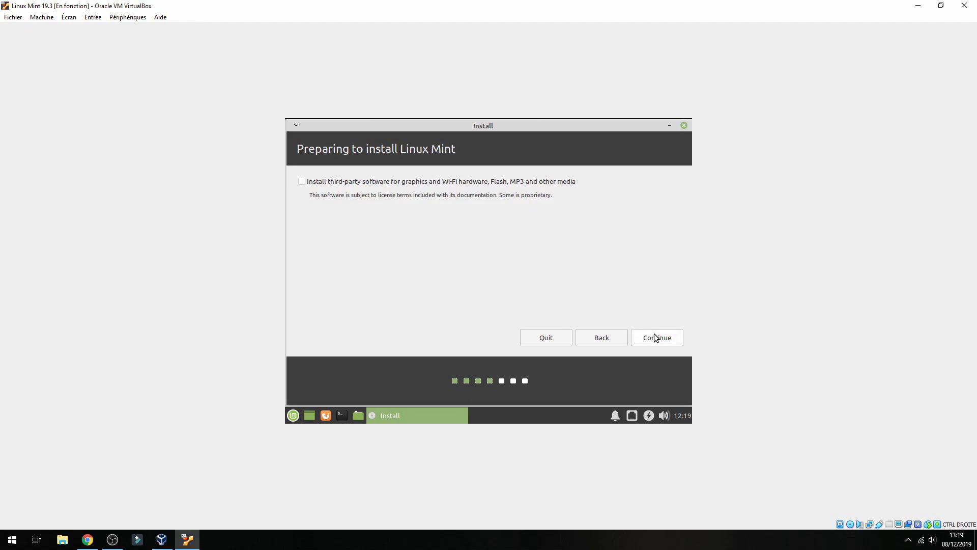
click(656, 339)
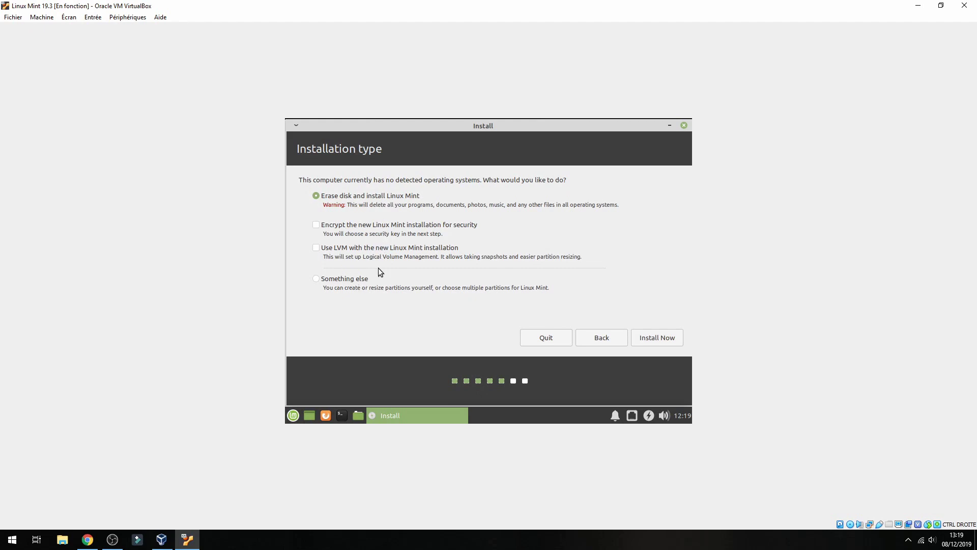
Choose manual partitioning ('Something else') and create a new empty partition table on /dev/sda.
click(347, 283)
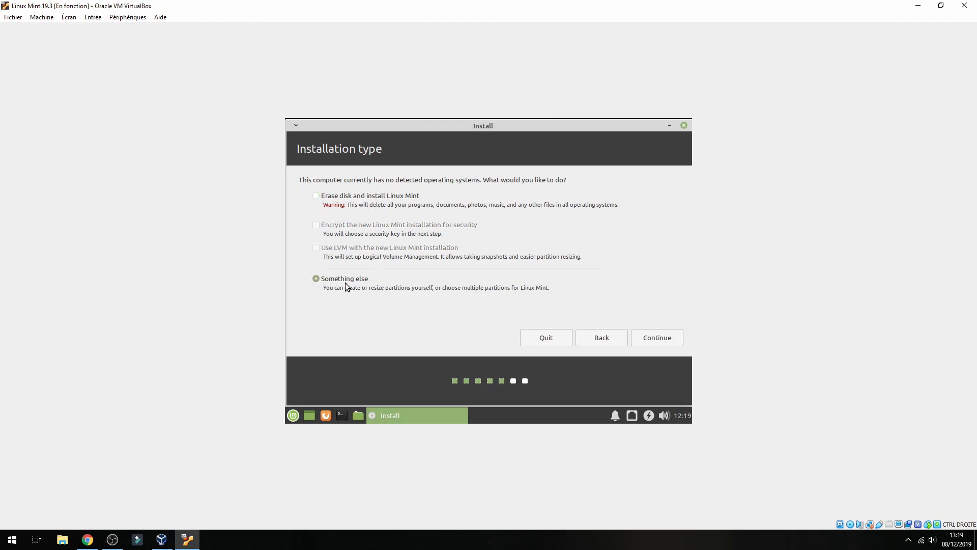
click(655, 338)
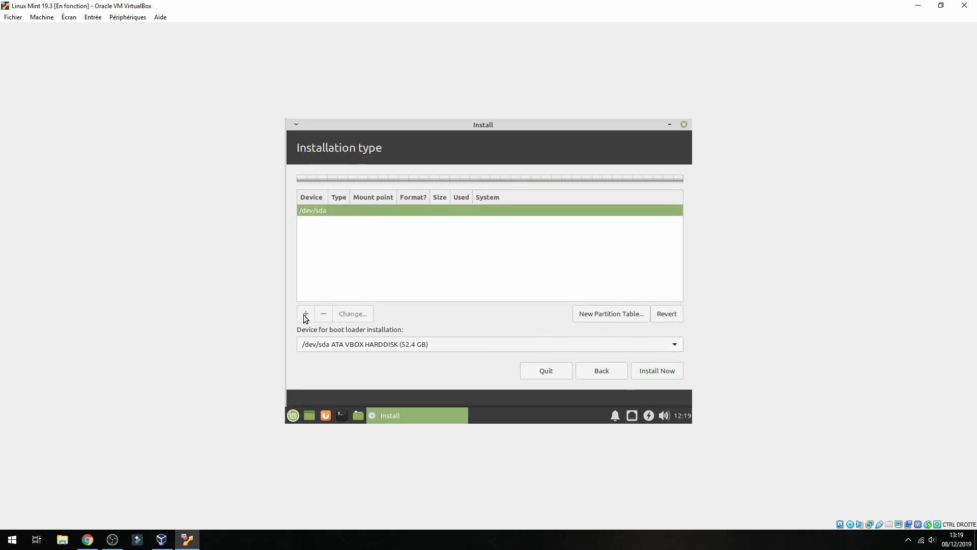
click(583, 313)
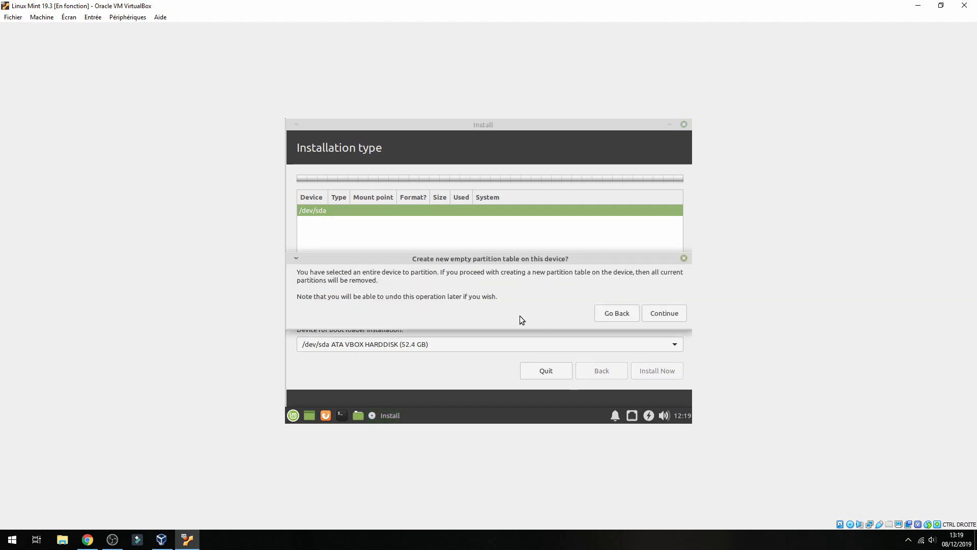
click(653, 314)
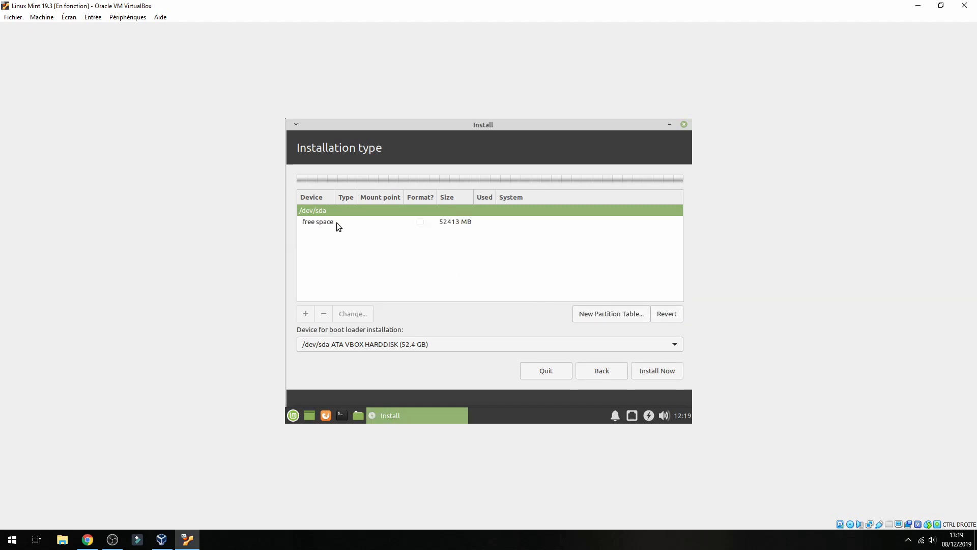
Create an 8000 MB swap area partition in the free space.
click(335, 222)
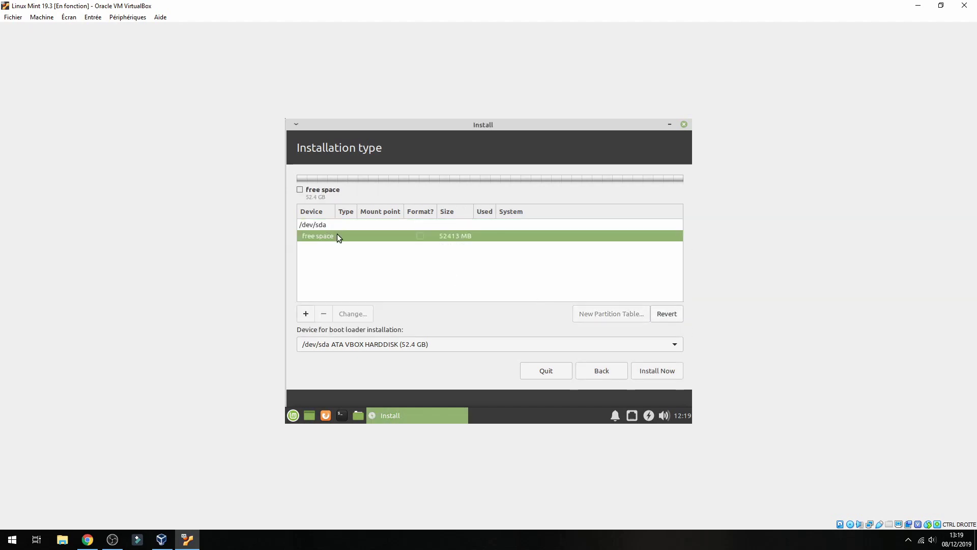
double_click(343, 238)
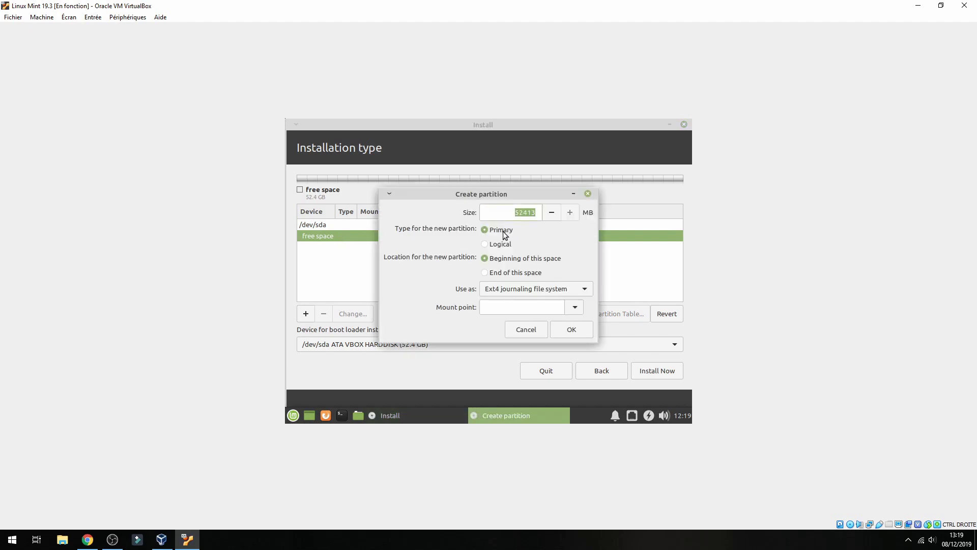
click(511, 289)
click(511, 289)
click(537, 289)
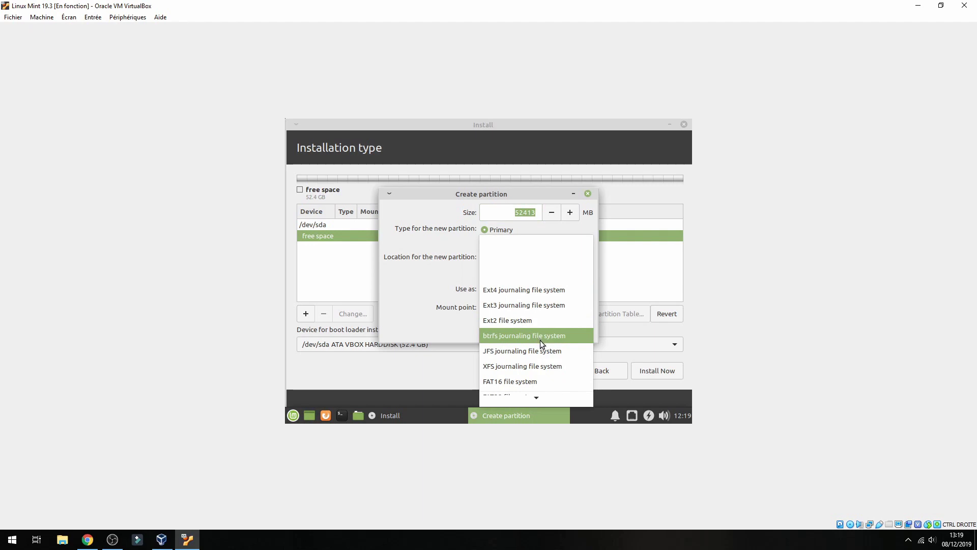
click(530, 384)
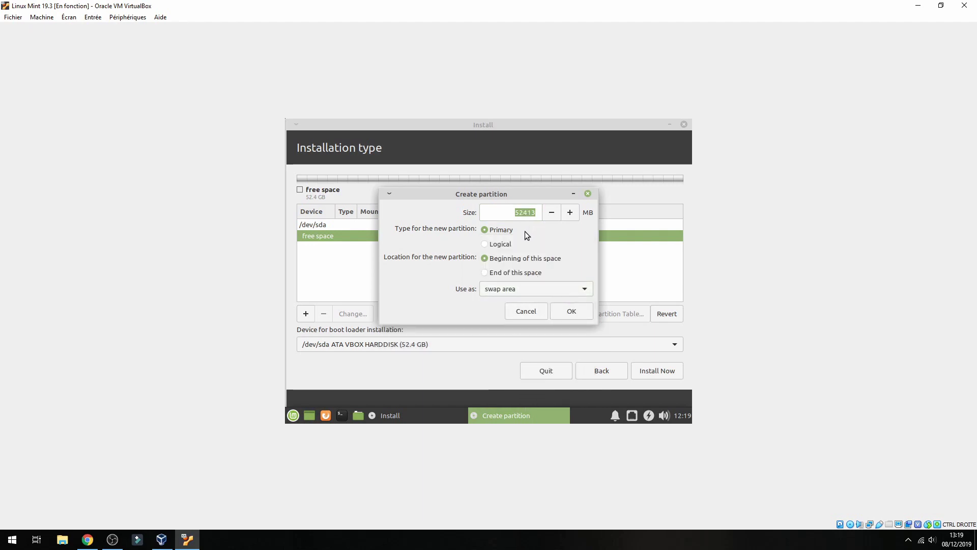
click(524, 212)
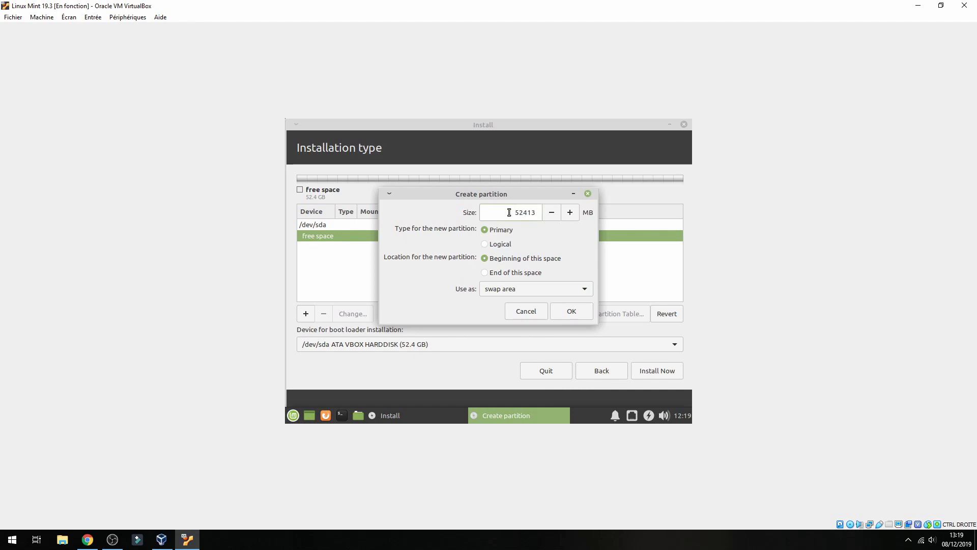
drag(509, 212, 536, 214)
text(8000)
click(570, 313)
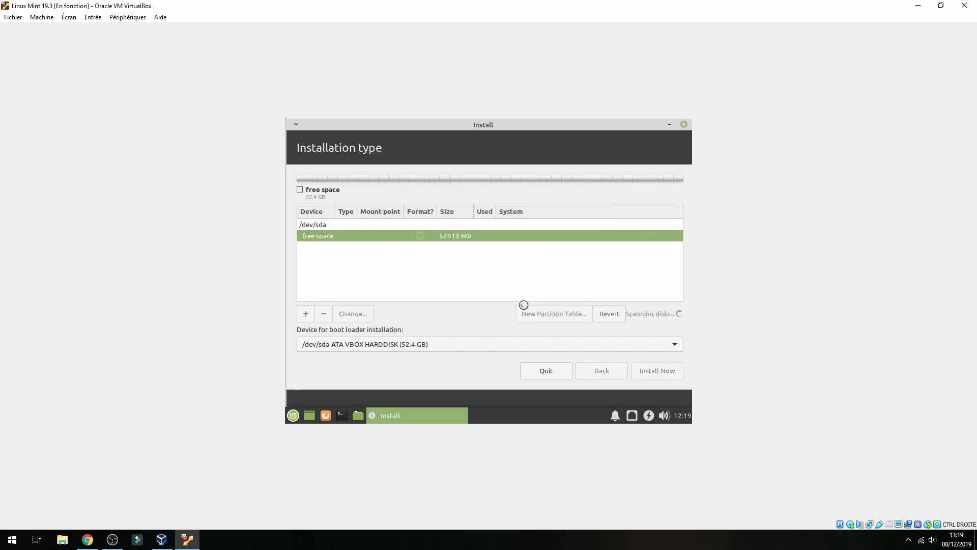
Check the swap partition, then add a 10000 MB partition mounted at /.
double_click(334, 239)
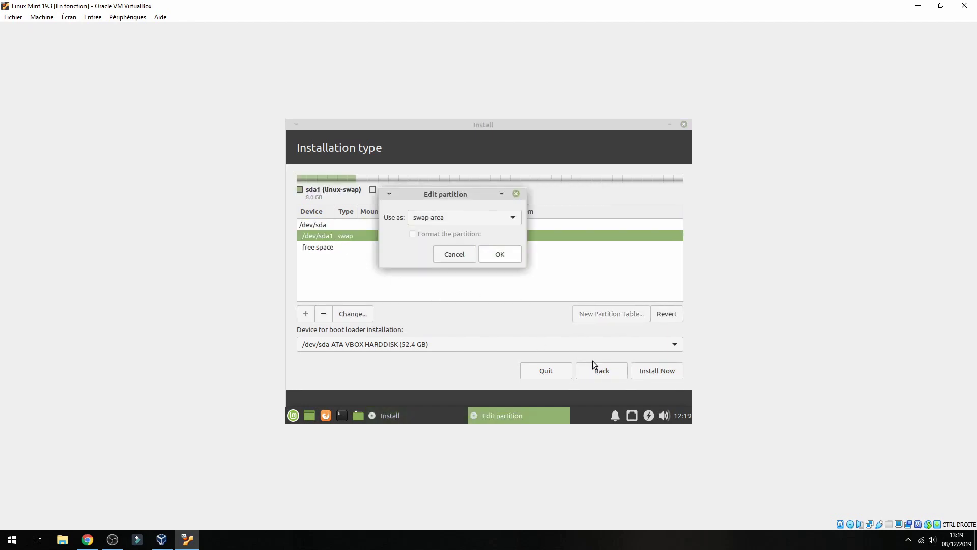
click(447, 252)
double_click(349, 248)
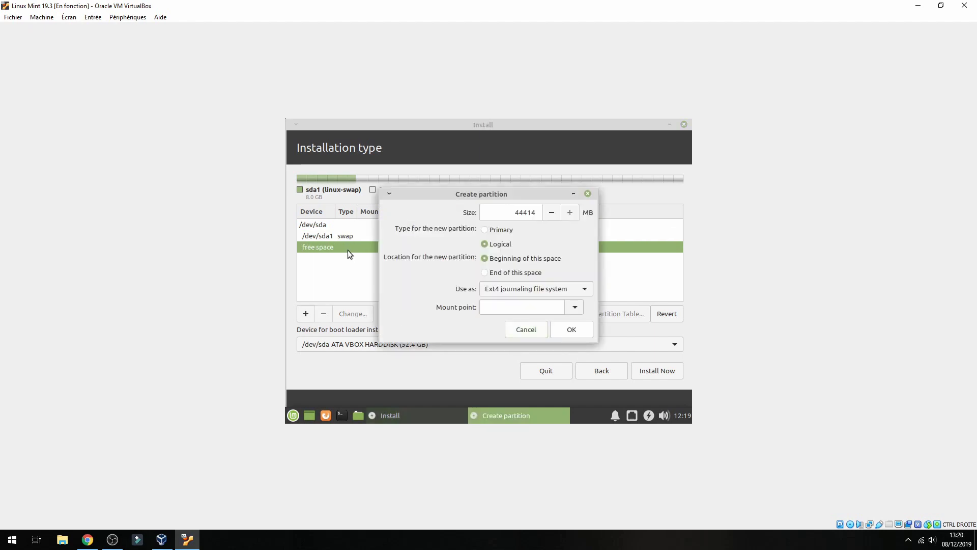
click(575, 308)
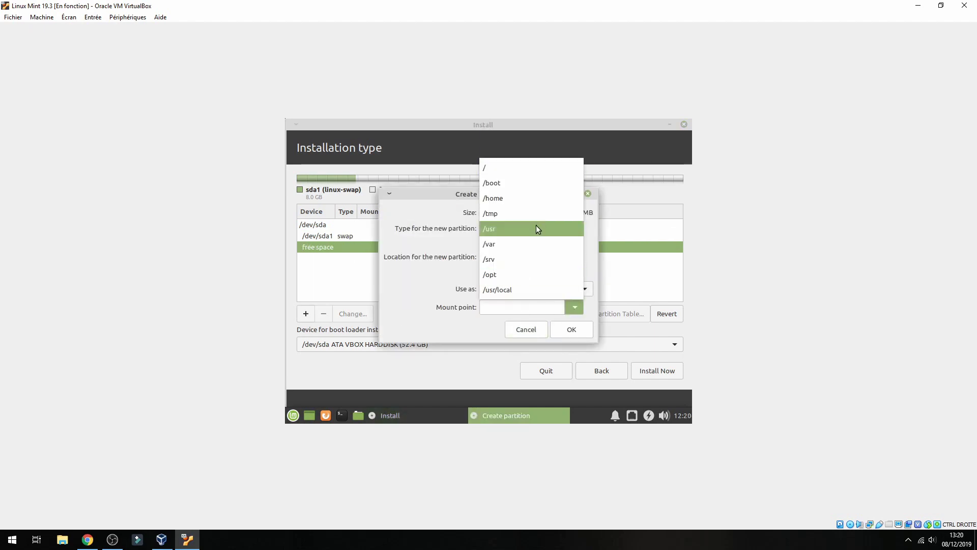
click(502, 173)
key(ctrl+a)
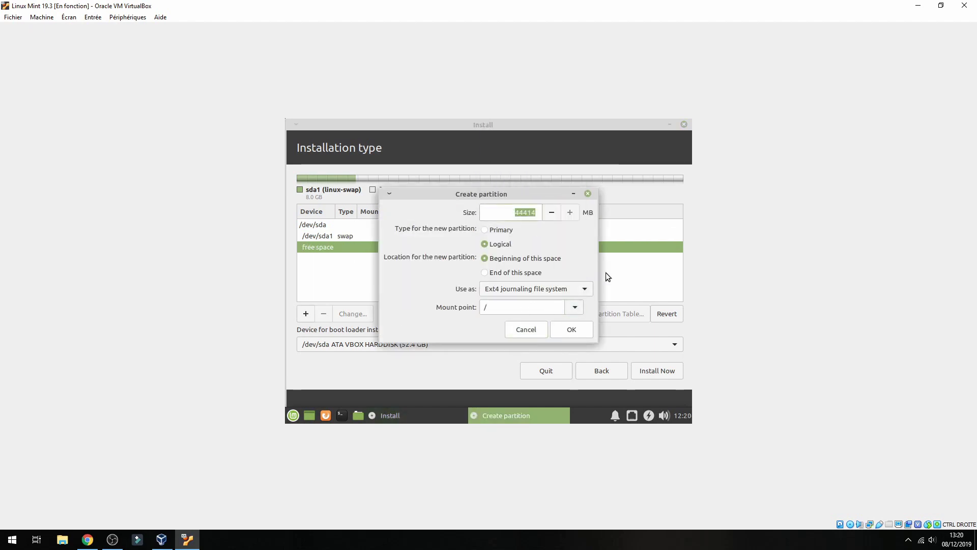
text(10000)
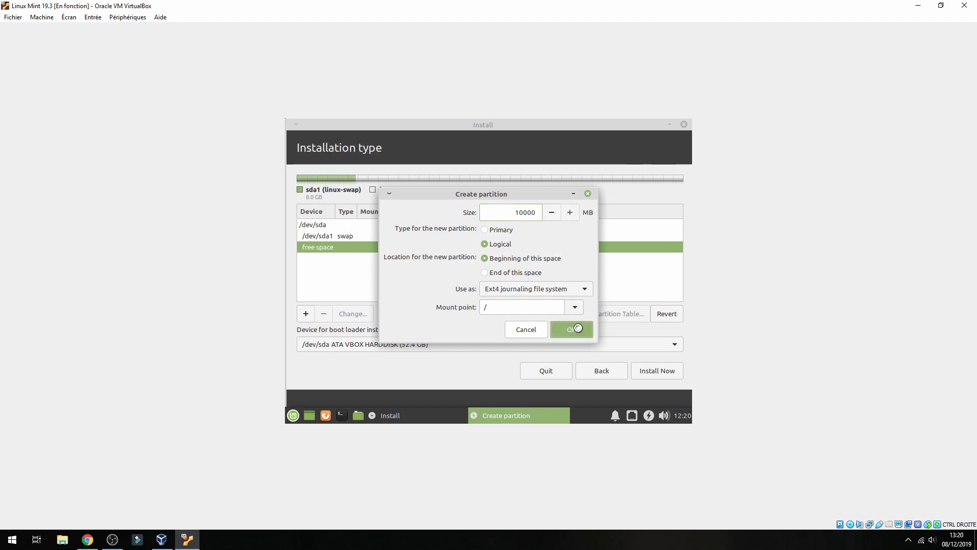
click(571, 330)
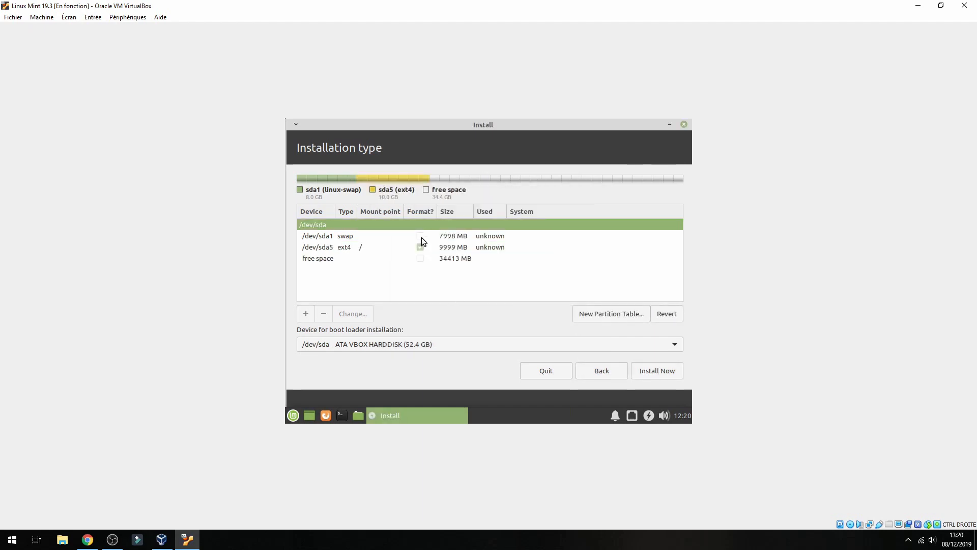
Add a /home partition using all the remaining free space.
double_click(328, 258)
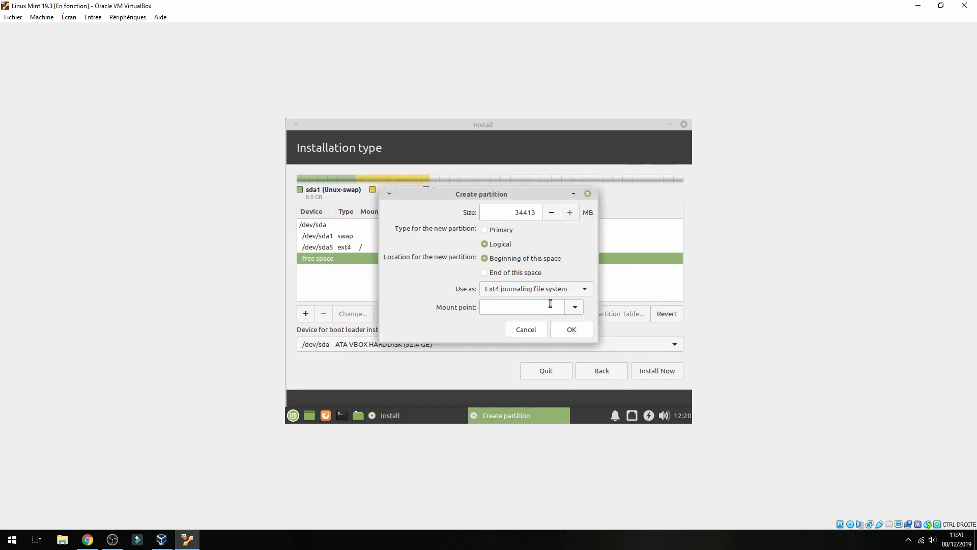
click(575, 308)
click(506, 198)
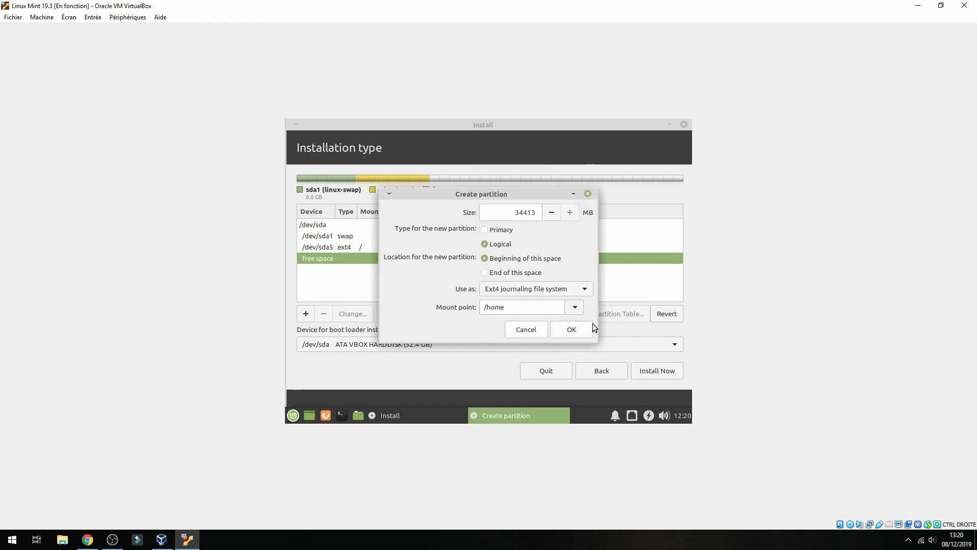
click(576, 329)
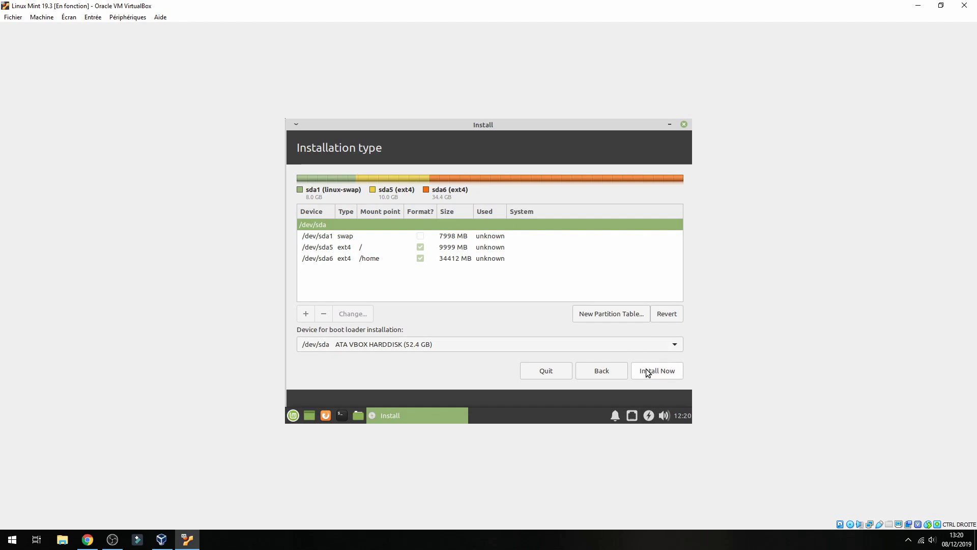
Start the installation, agree to write partition changes to disk, and continue past the next step.
click(647, 369)
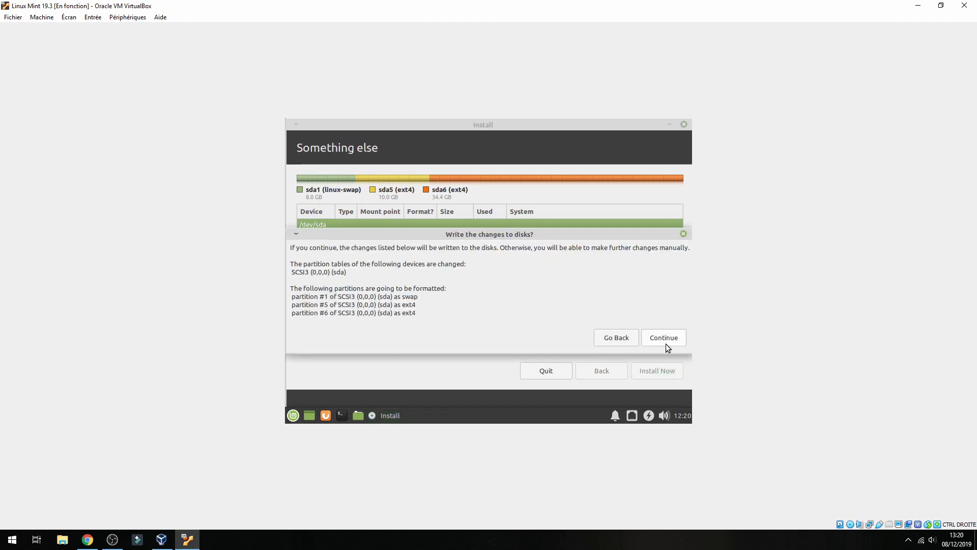
click(666, 341)
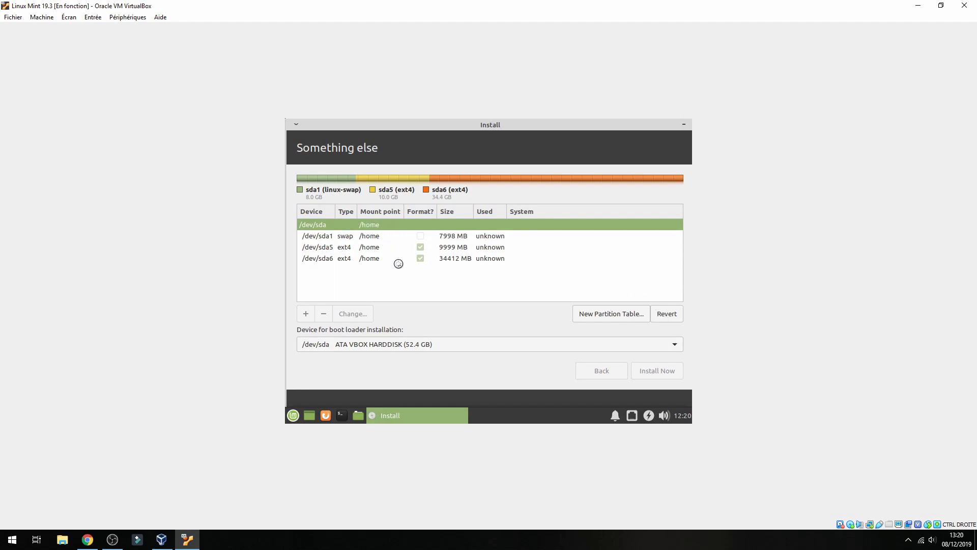
click(656, 371)
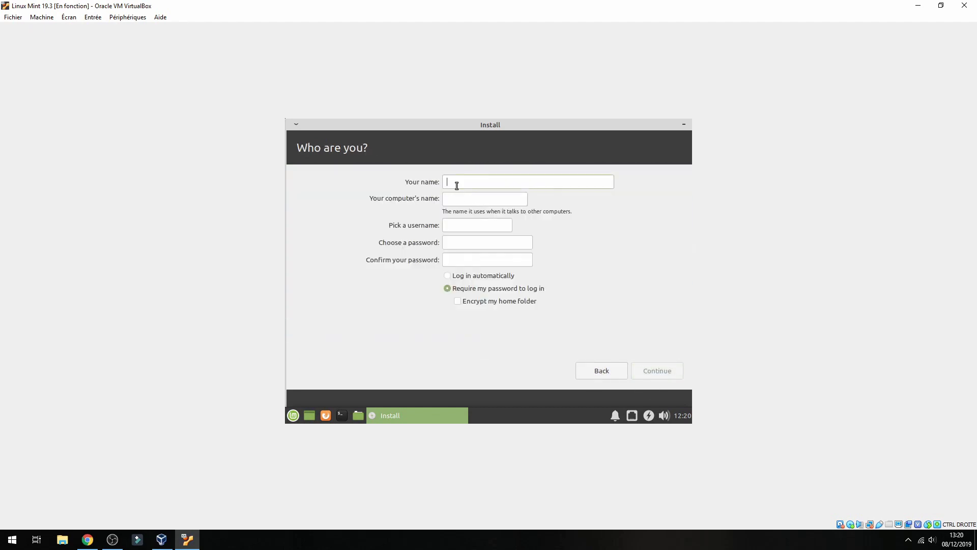
Enter the user's name, trim the computer name, set and confirm the password, and begin installing.
text(mtsoftwar)
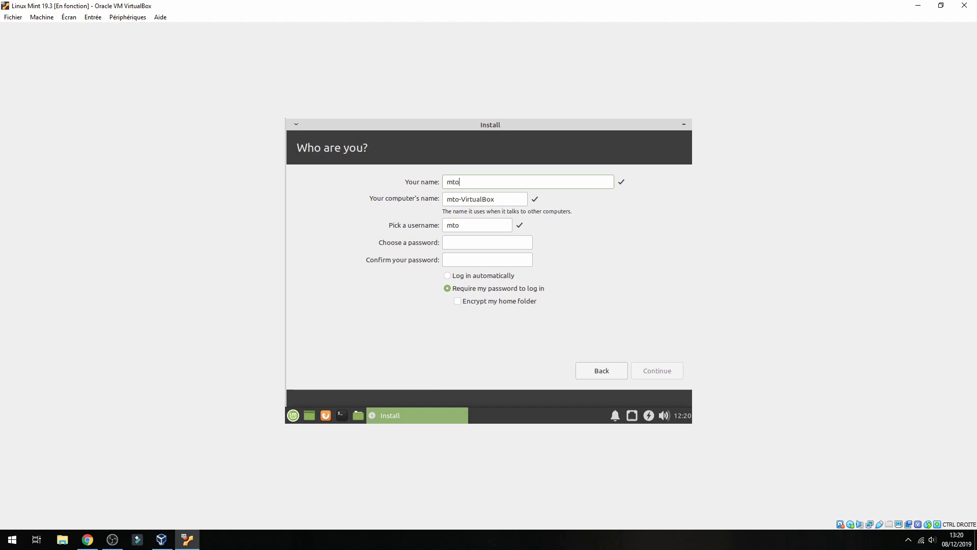
text(e)
key(Tab)
key(End)
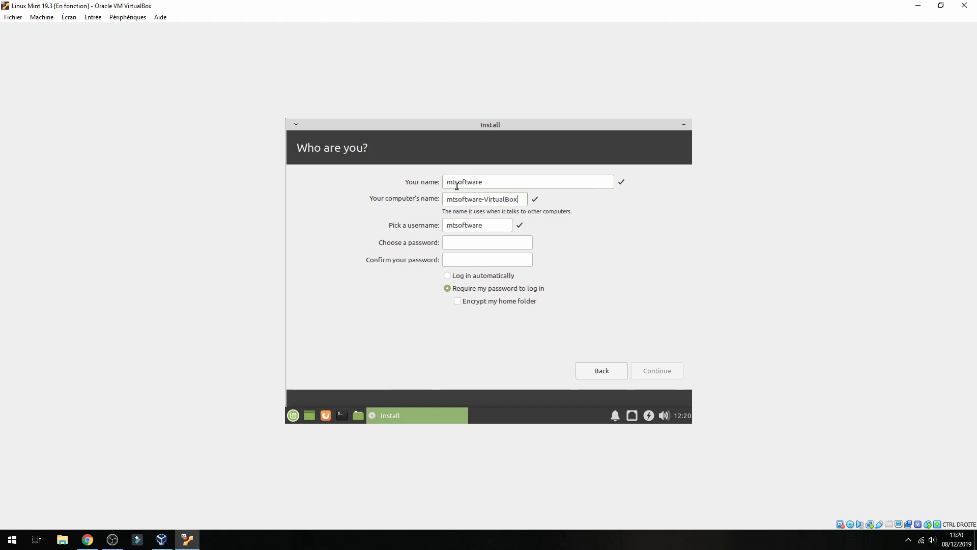
key(BackSpace)
key(BackSpace)
key(BackSpace)
key(BackSpace)
key(BackSpace)
key(BackSpace)
key(BackSpace)
key(BackSpace)
key(Tab)
key(Tab)
text(123)
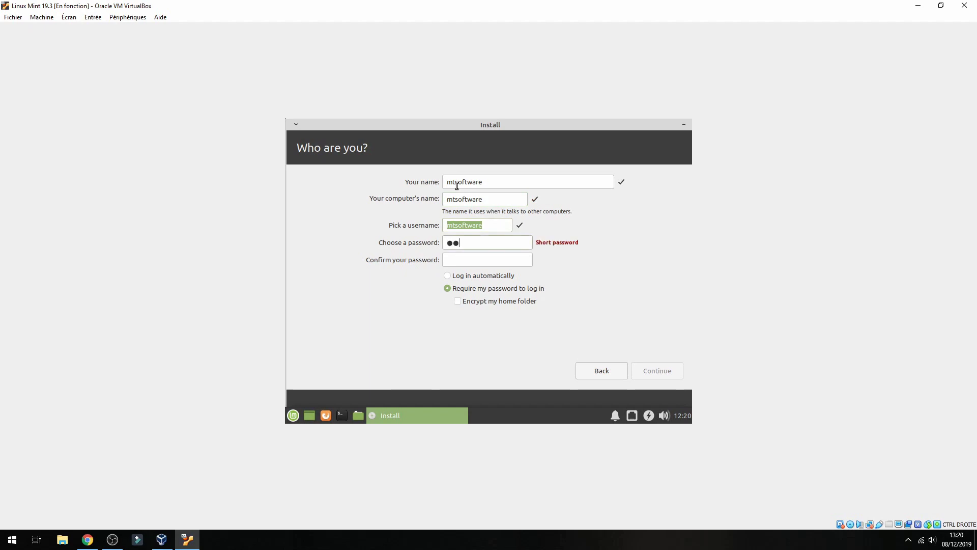
key(Tab)
text(123)
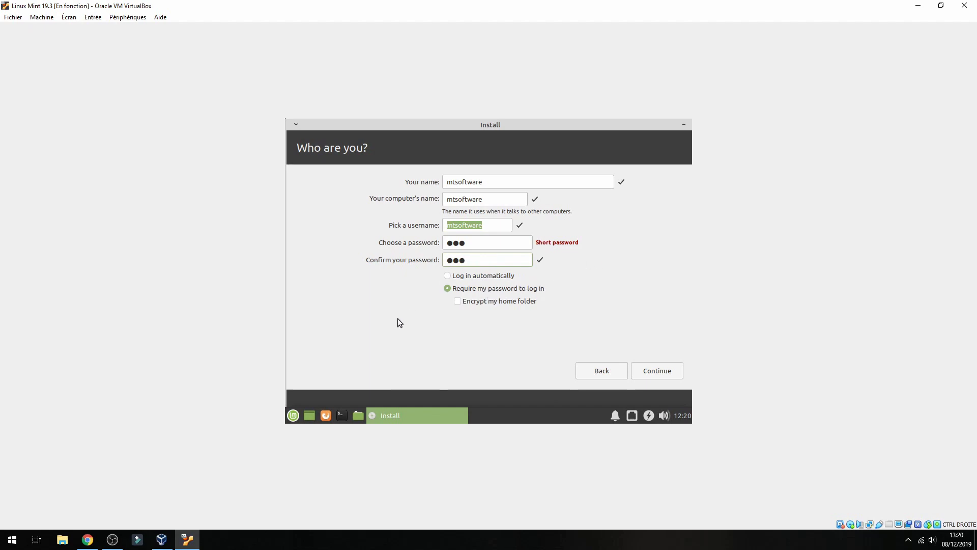
click(669, 374)
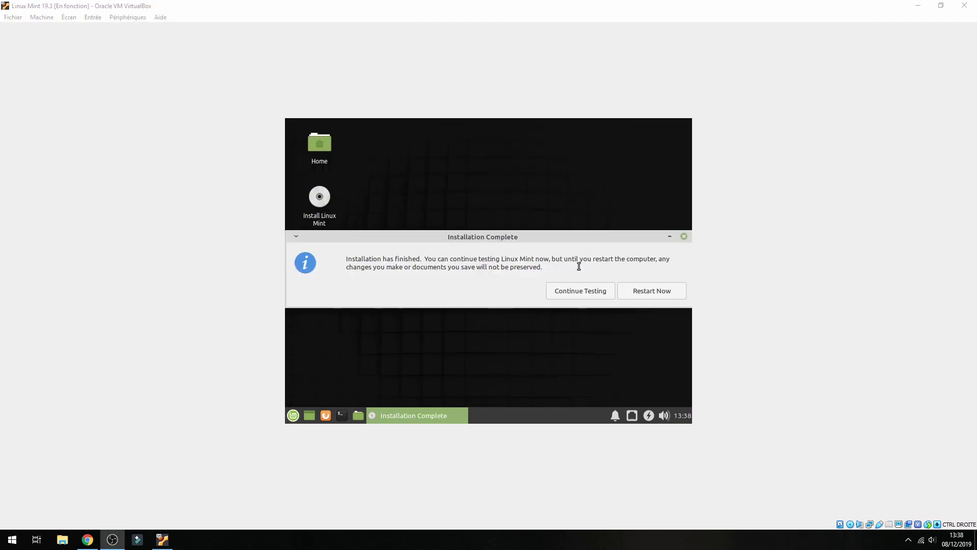
Restart into the installed Linux Mint, confirm the remove-medium prompt, and dismiss the mouse-integration notice.
click(662, 296)
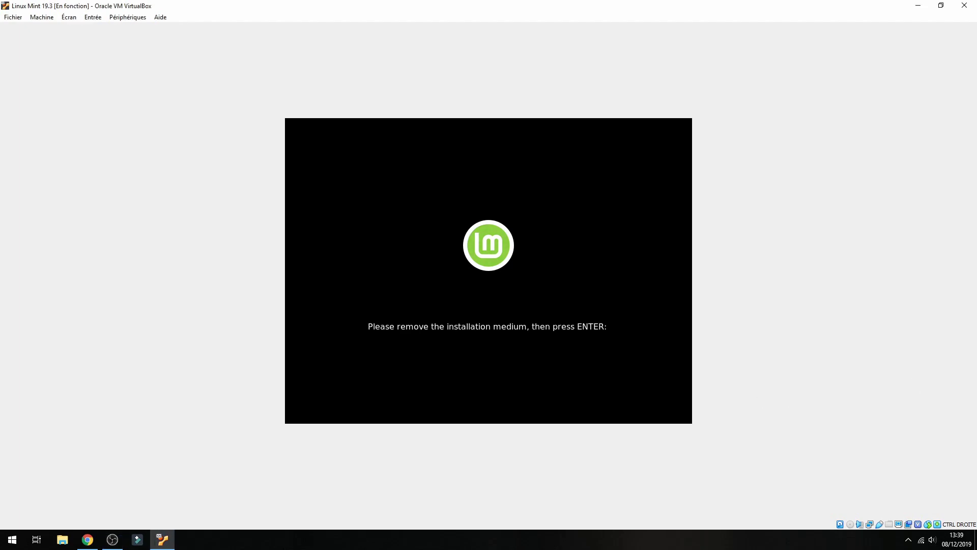
key(Return)
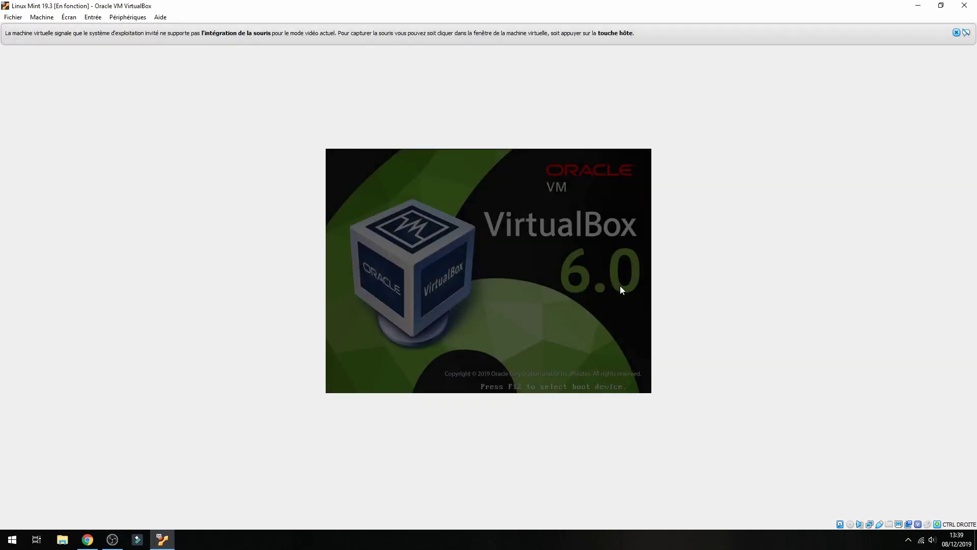
click(953, 31)
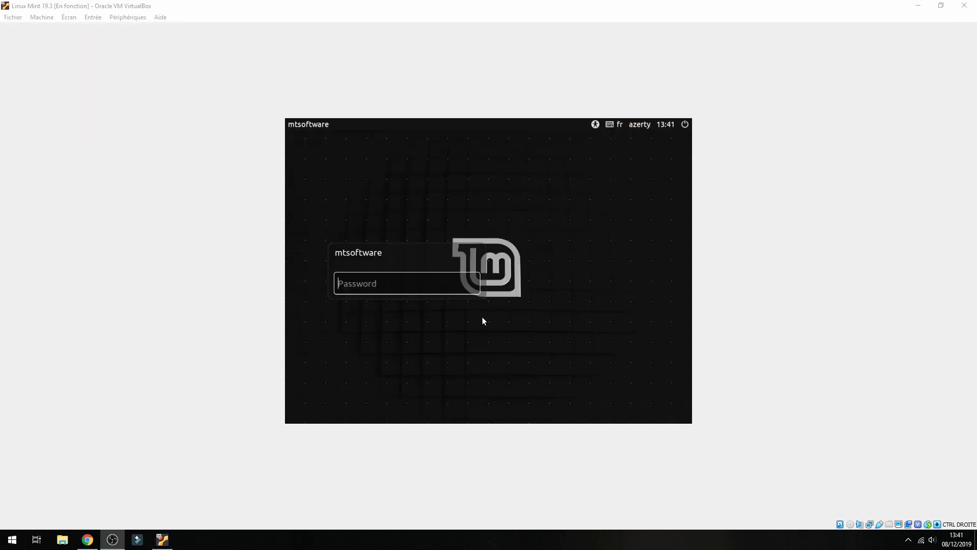
Log in with the account password and reposition the Welcome window.
text(mts)
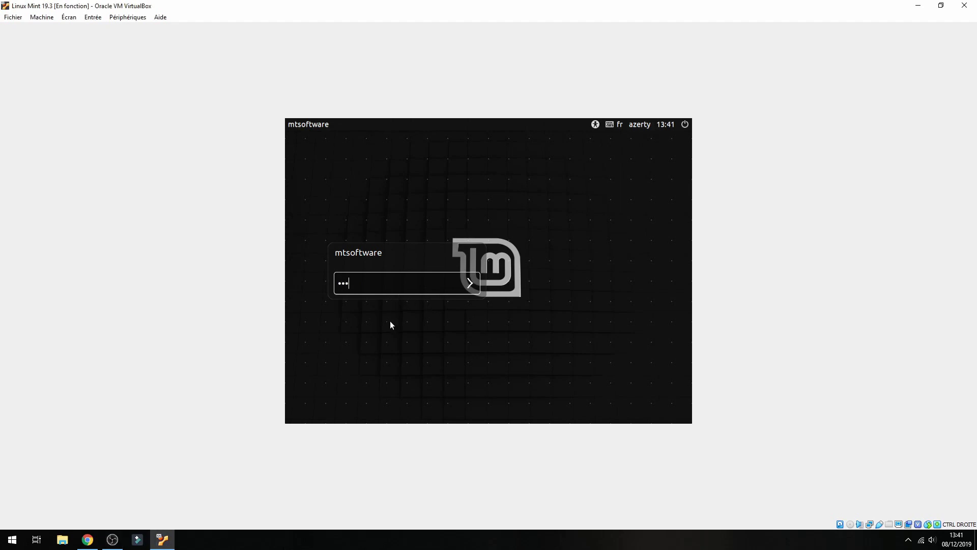
key(Return)
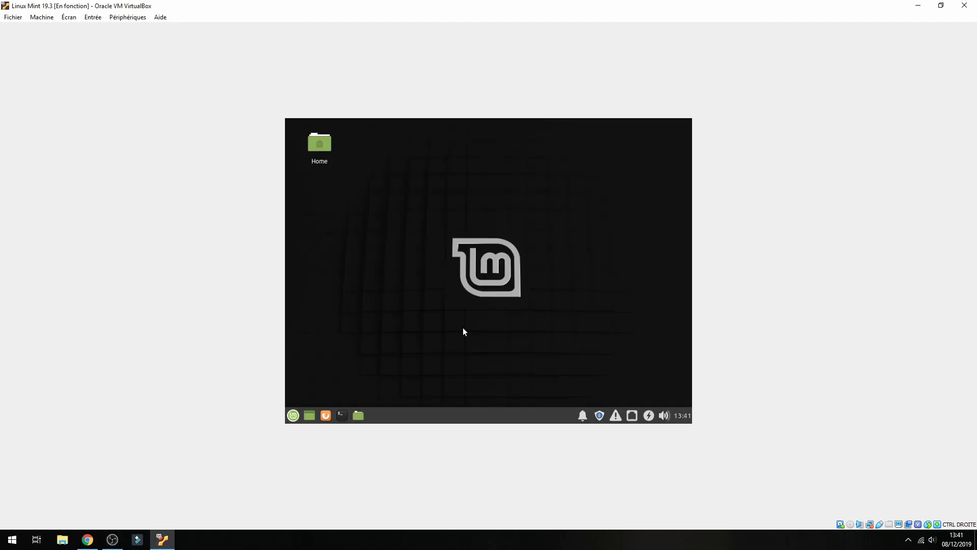
drag(413, 238, 546, 326)
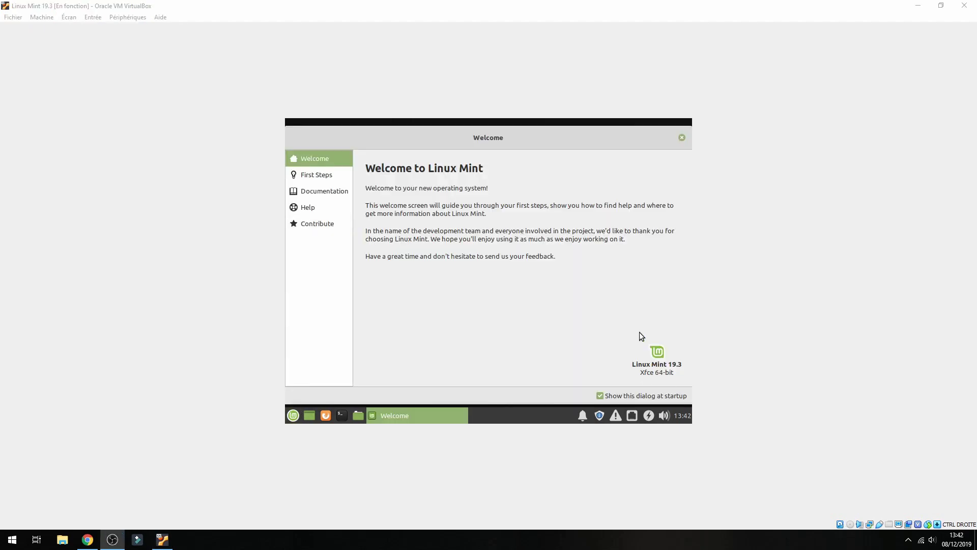
mouse_move(578, 139)
mouse_down()
mouse_move(565, 133)
mouse_move(576, 145)
mouse_up()
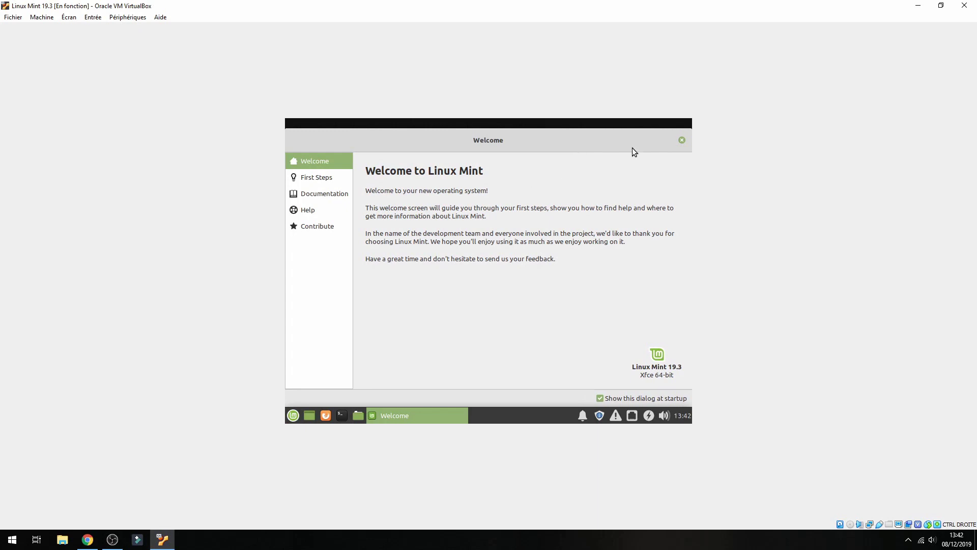
View the Welcome screen's First Steps, Documentation, Help and Contribute pages, then close it.
click(331, 178)
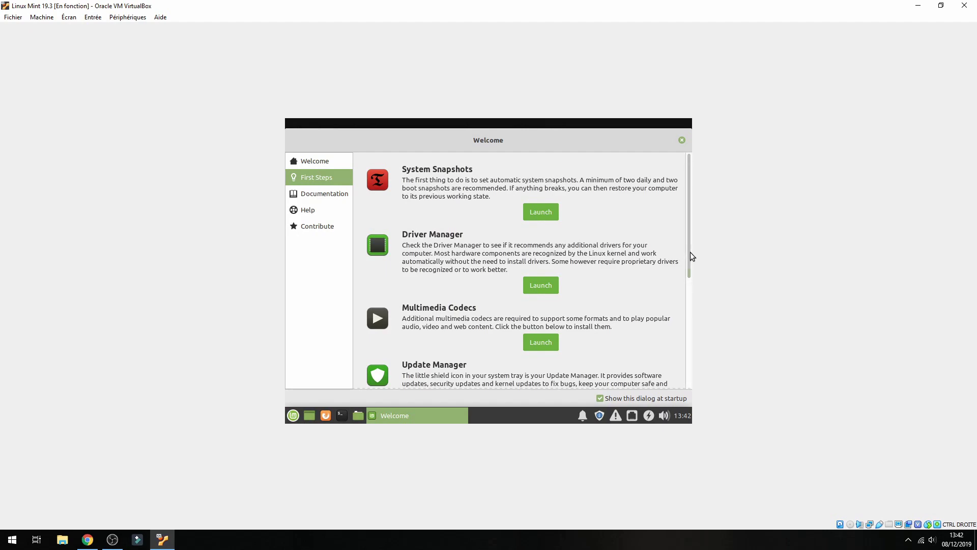
drag(691, 252, 689, 371)
click(323, 197)
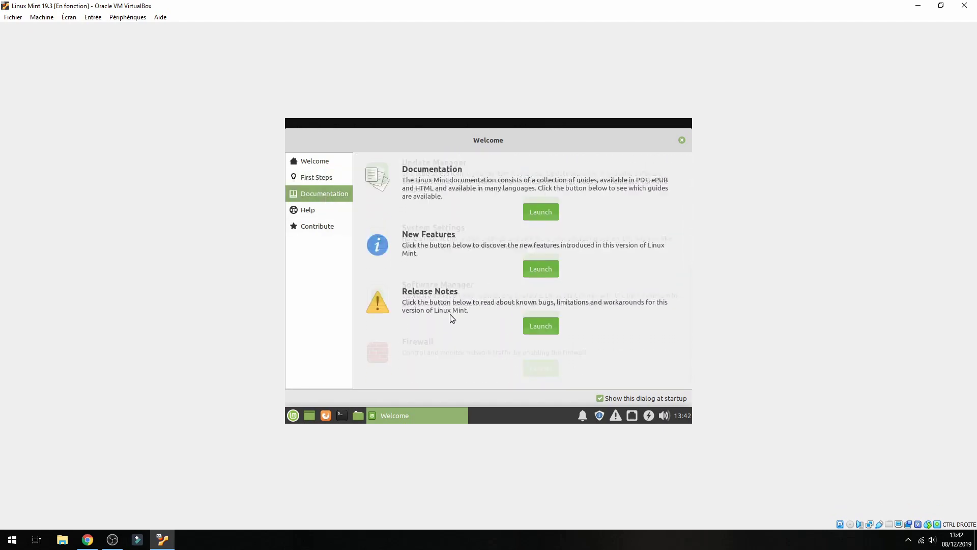
click(309, 210)
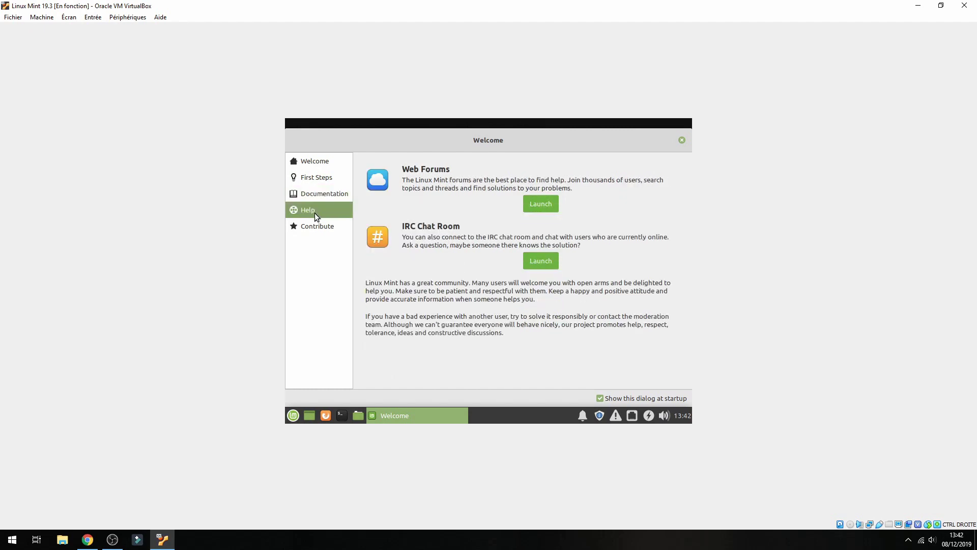
click(320, 227)
click(682, 140)
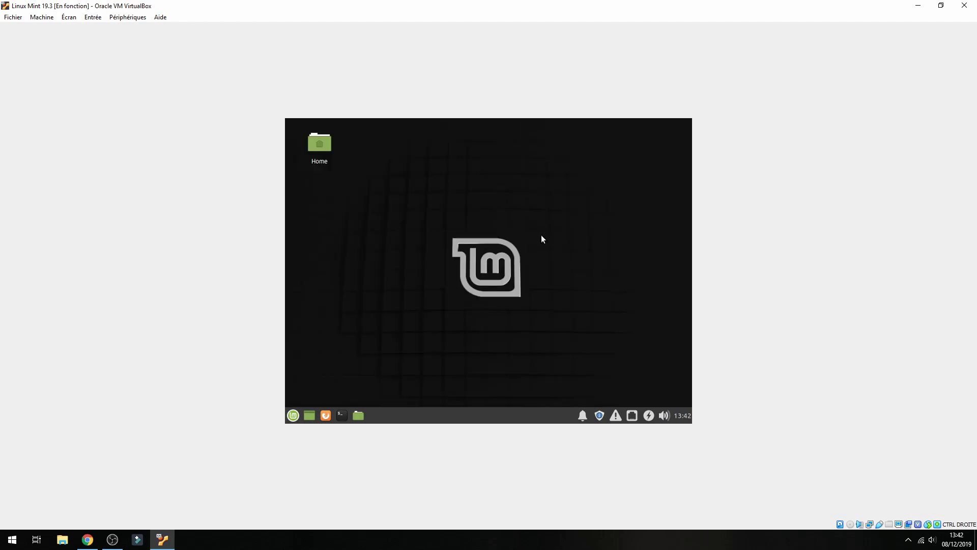
Launch a Terminal from the Mint panel and move its window down and right.
click(348, 416)
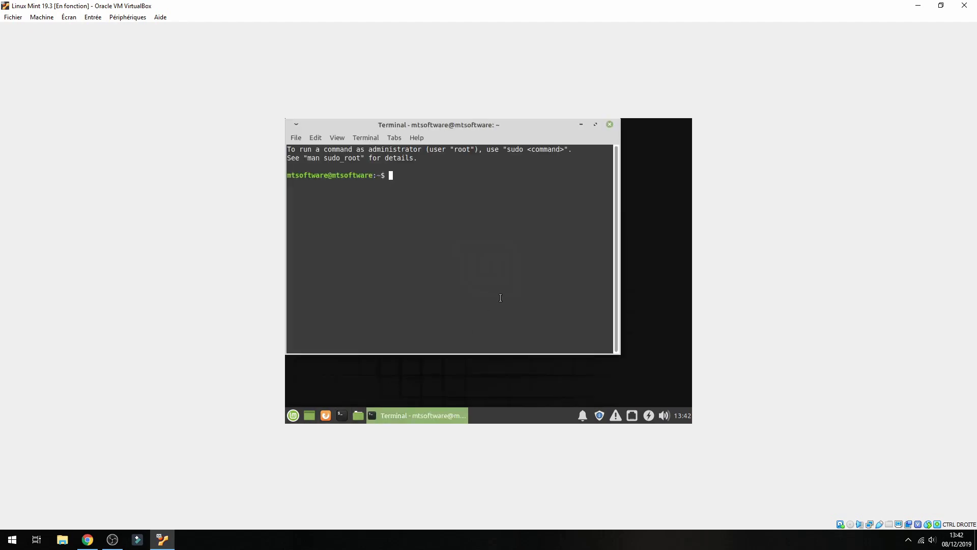
drag(571, 124, 611, 158)
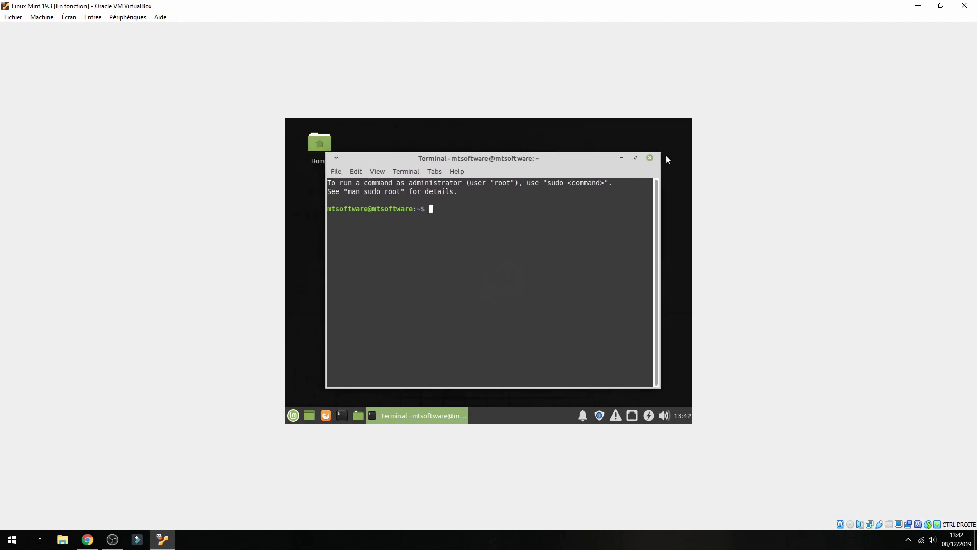